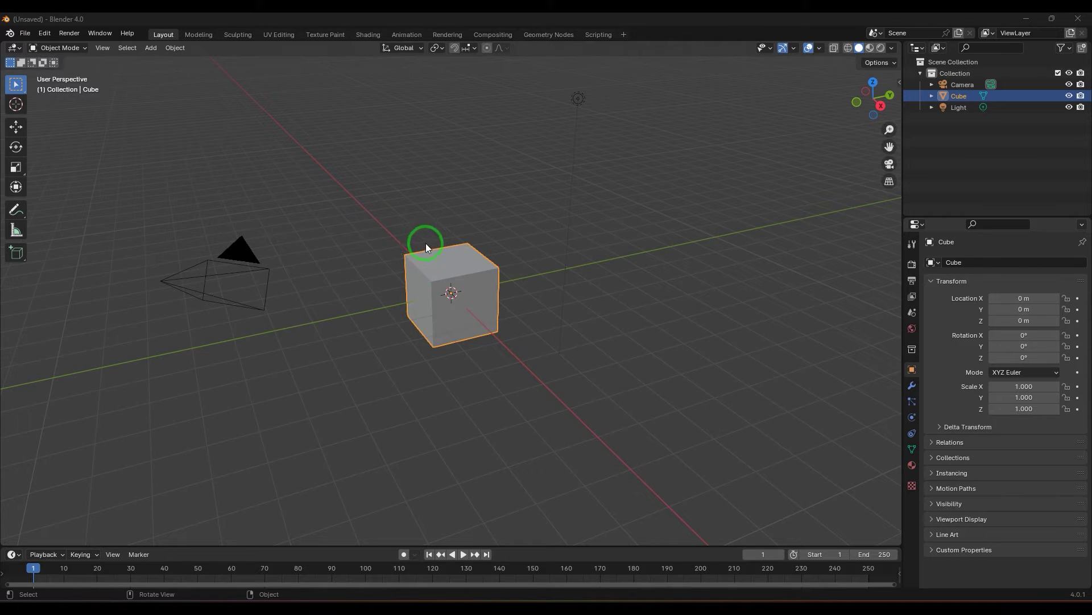
- Duplicate the default cube and move the copy to about X 0.91, Y 1.29, Z 0.50 m so the two overlap
{"action": "left_click", "coordinate": [16, 126]}
{"action": "middle_click_drag", "start_coordinate": [513, 401], "coordinate": [494, 370]}
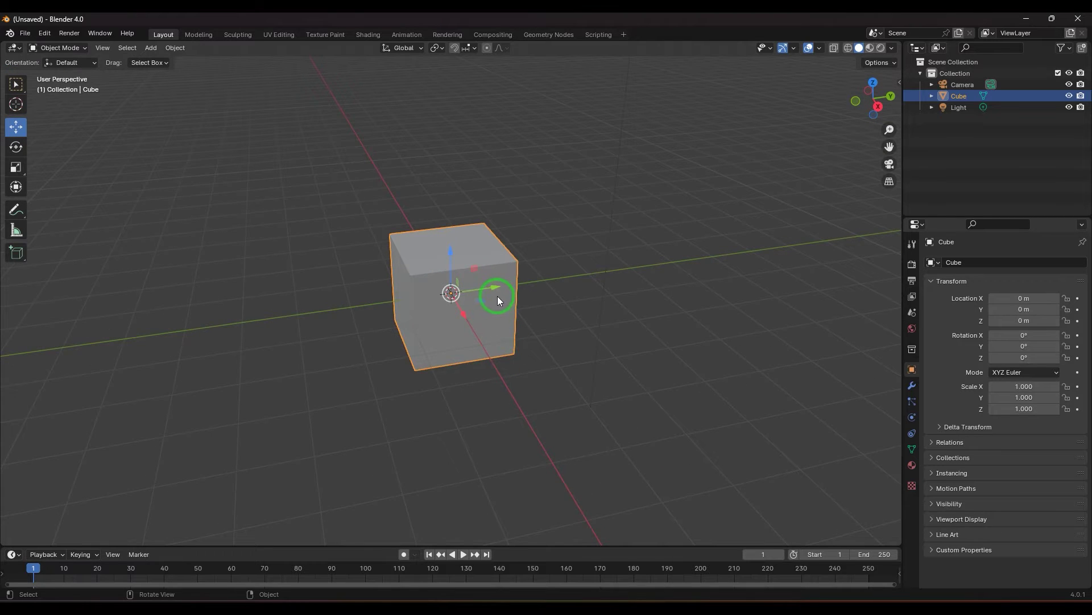
{"action": "key", "text": "shift+d"}
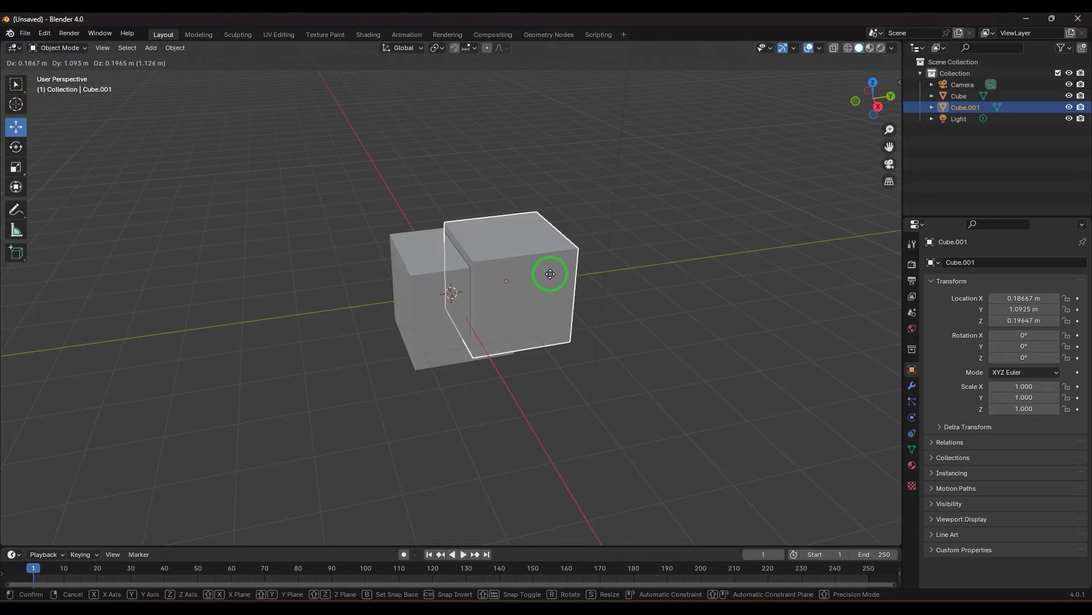
{"action": "left_click", "coordinate": [600, 256]}
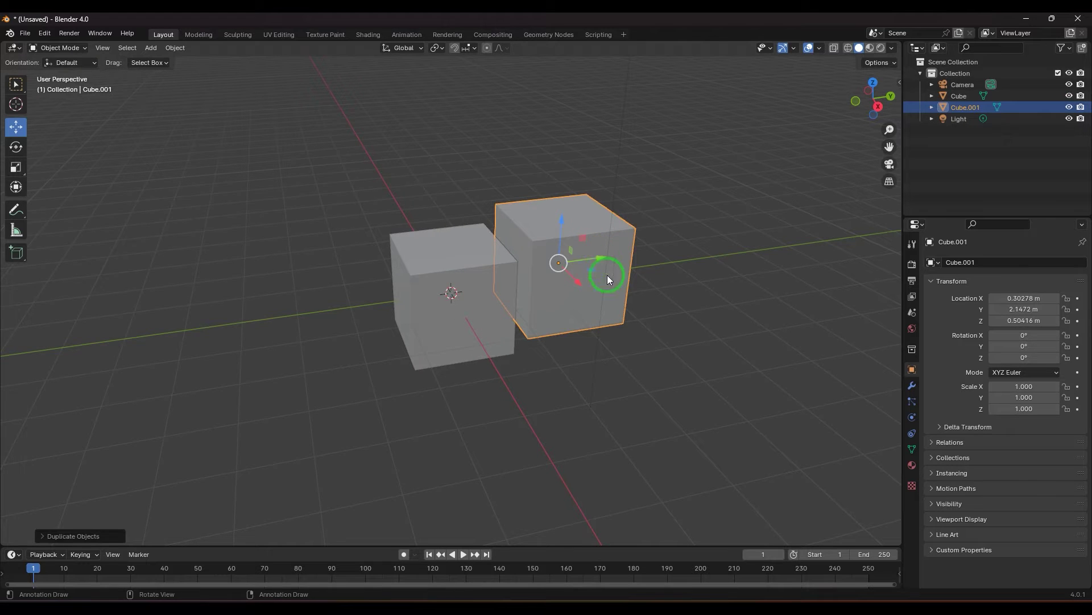
{"action": "middle_click_drag", "start_coordinate": [495, 324], "coordinate": [571, 385]}
{"action": "left_click_drag", "start_coordinate": [520, 214], "coordinate": [543, 241]}
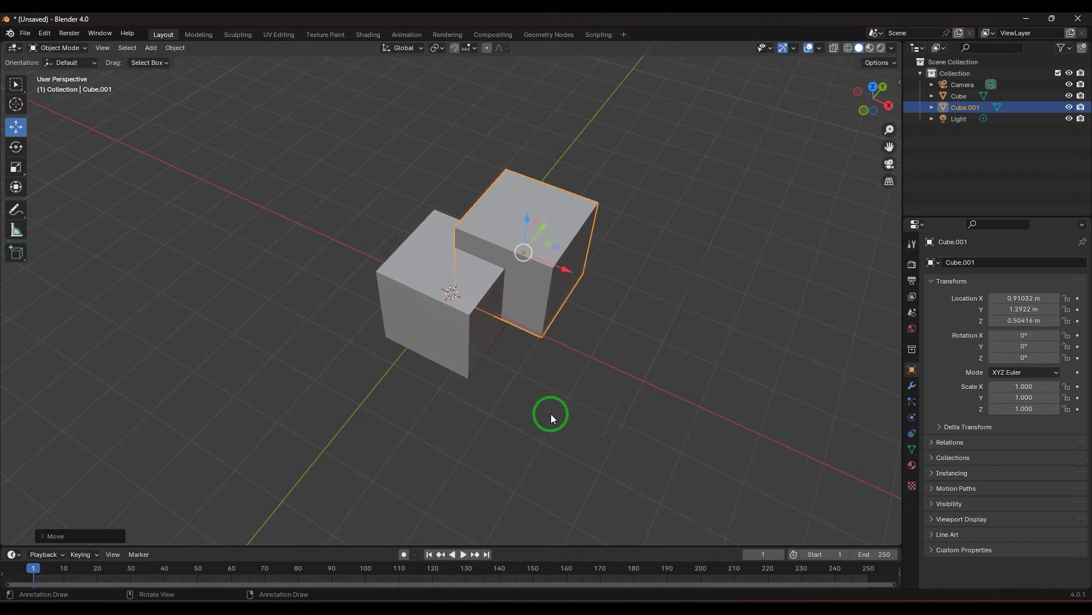
- Examine the two overlapping cubes, selecting each one separately and both together
{"action": "middle_click_drag", "start_coordinate": [551, 414], "coordinate": [469, 358]}
{"action": "left_click", "coordinate": [524, 305]}
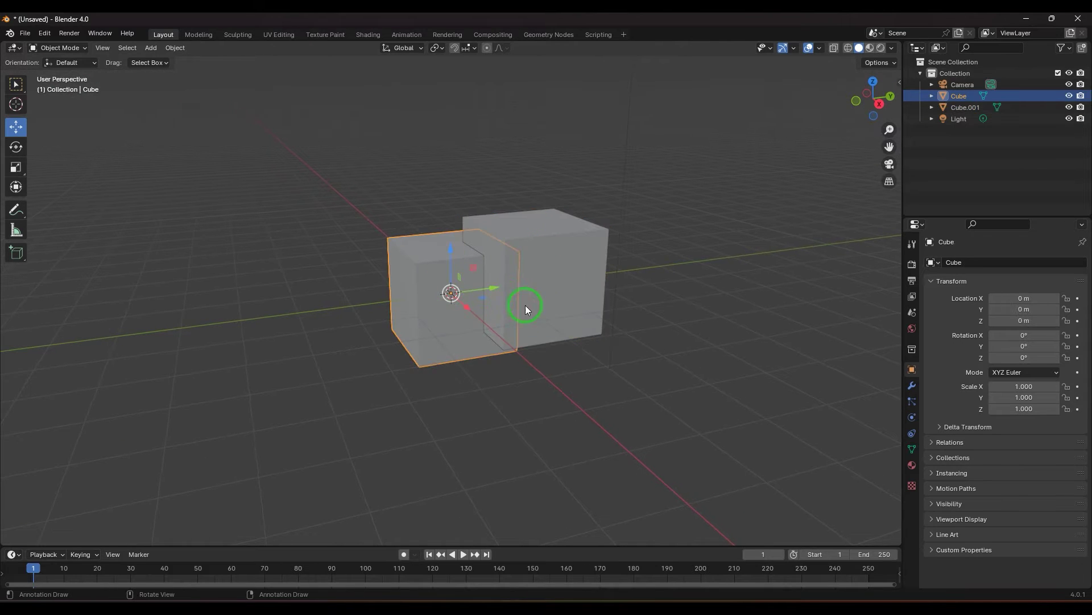
{"action": "left_click", "coordinate": [571, 301]}
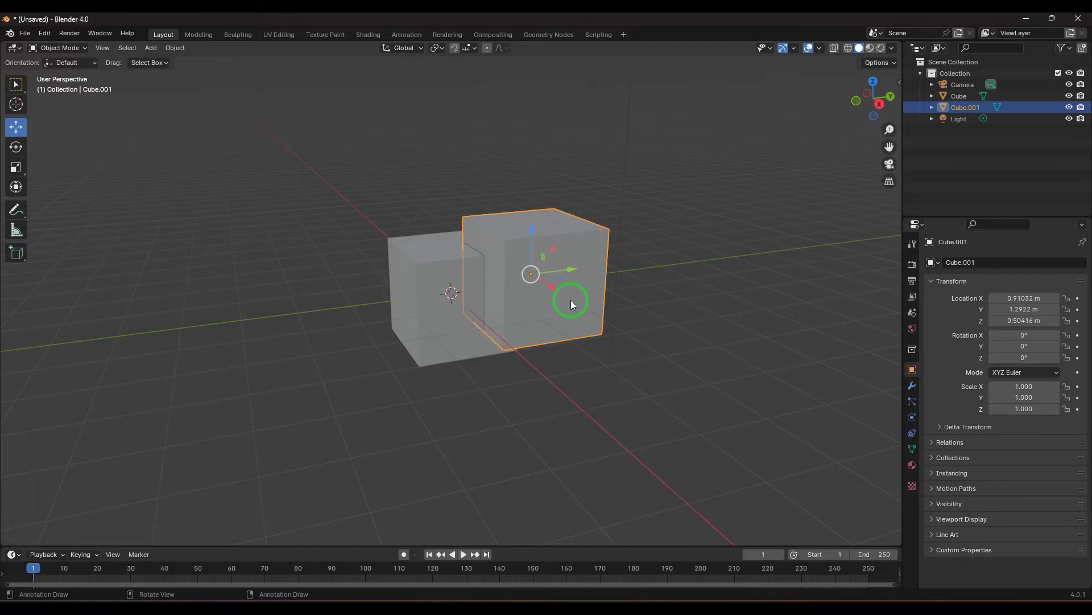
{"action": "mouse_move", "coordinate": [500, 401]}
{"action": "middle_mouse_down"}
{"action": "mouse_move", "coordinate": [548, 424]}
{"action": "mouse_move", "coordinate": [511, 419]}
{"action": "mouse_move", "coordinate": [508, 403]}
{"action": "middle_mouse_up"}
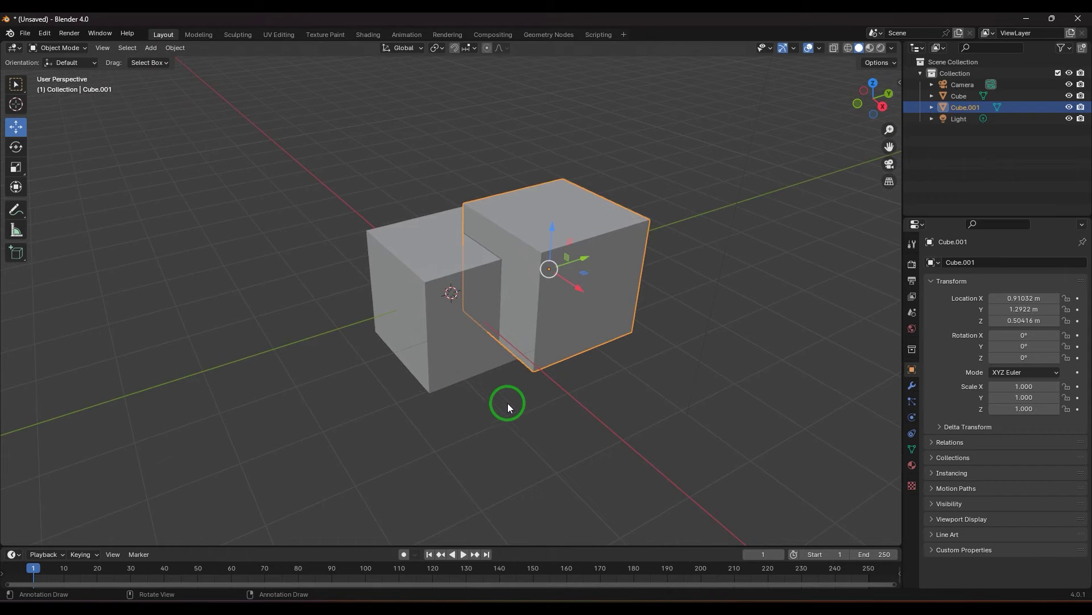
{"action": "left_click", "coordinate": [452, 340]}
{"action": "left_click", "coordinate": [555, 329]}
{"action": "left_click", "coordinate": [432, 329]}
{"action": "left_click", "coordinate": [569, 301], "text": "shift"}
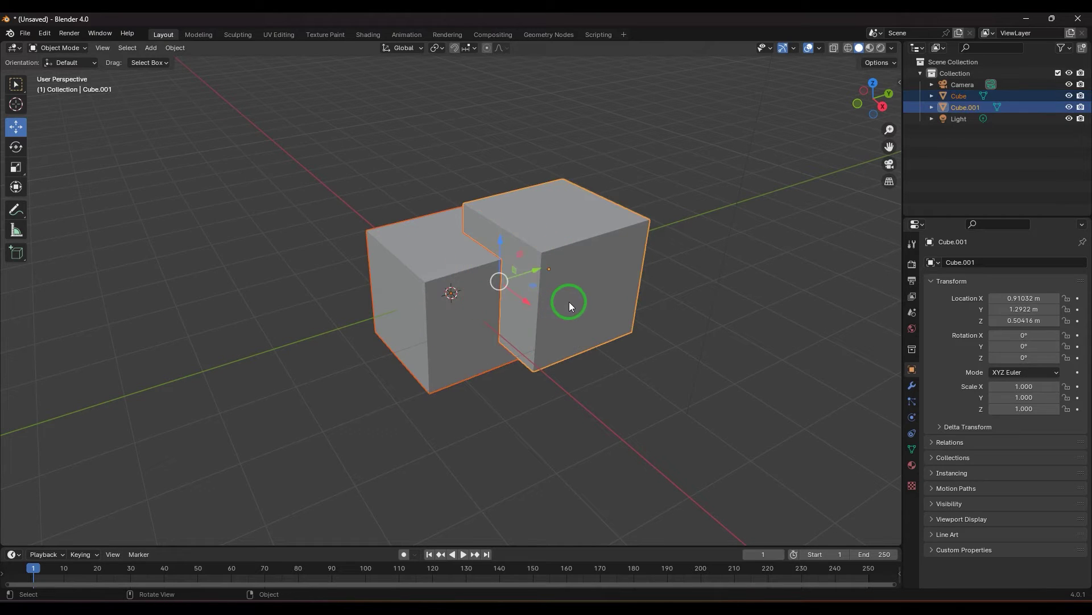
{"action": "left_click", "coordinate": [631, 389]}
- Put the duplicated cube in Edit Mode with face selection and try Intersect (Knife) on all its faces
{"action": "left_click", "coordinate": [606, 326]}
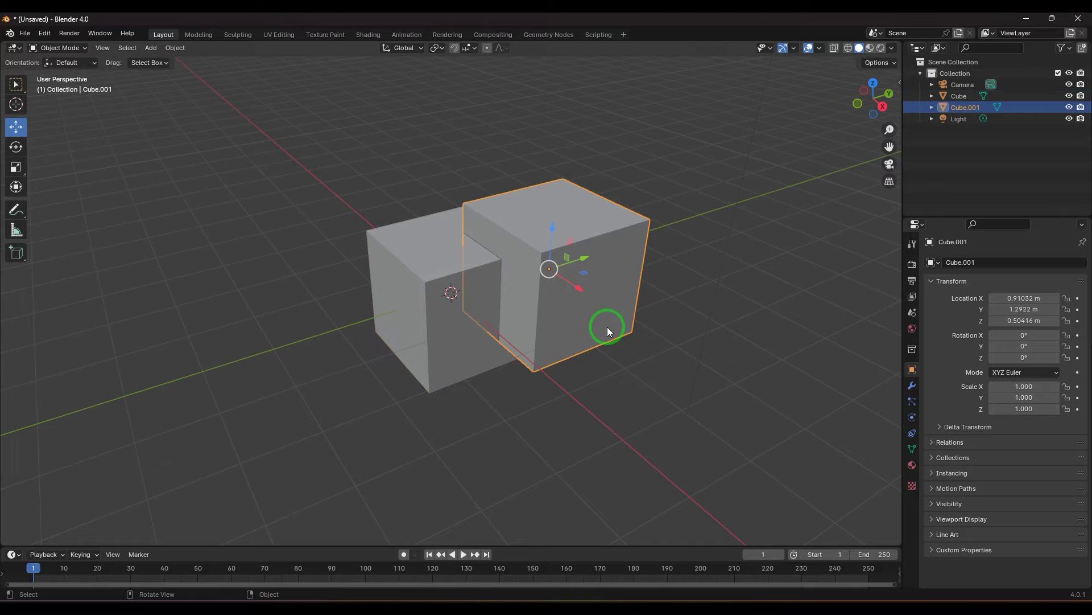
{"action": "key", "text": "Tab"}
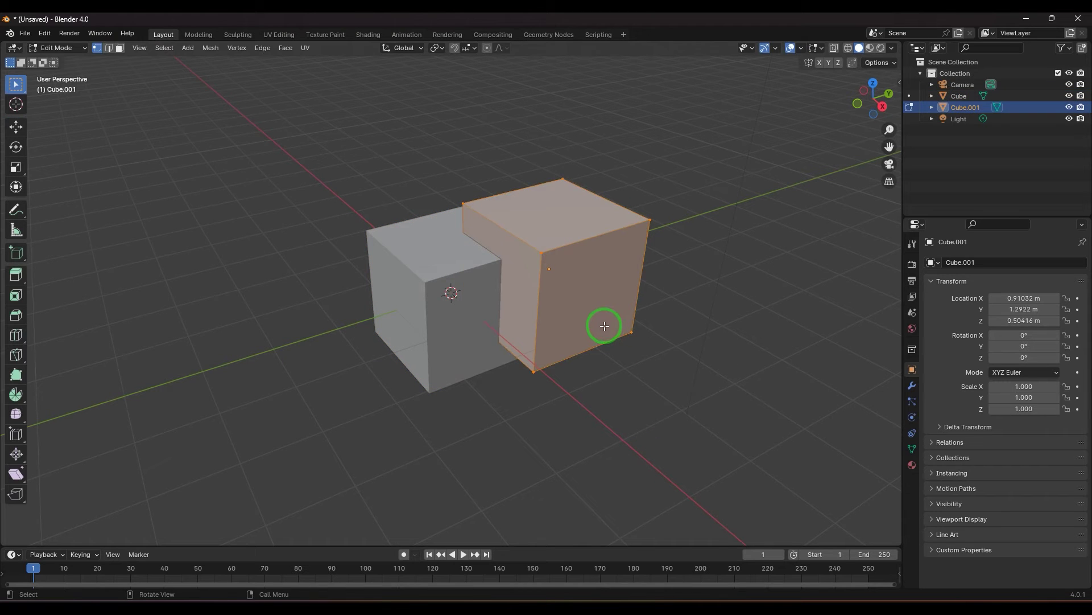
{"action": "key", "text": "3"}
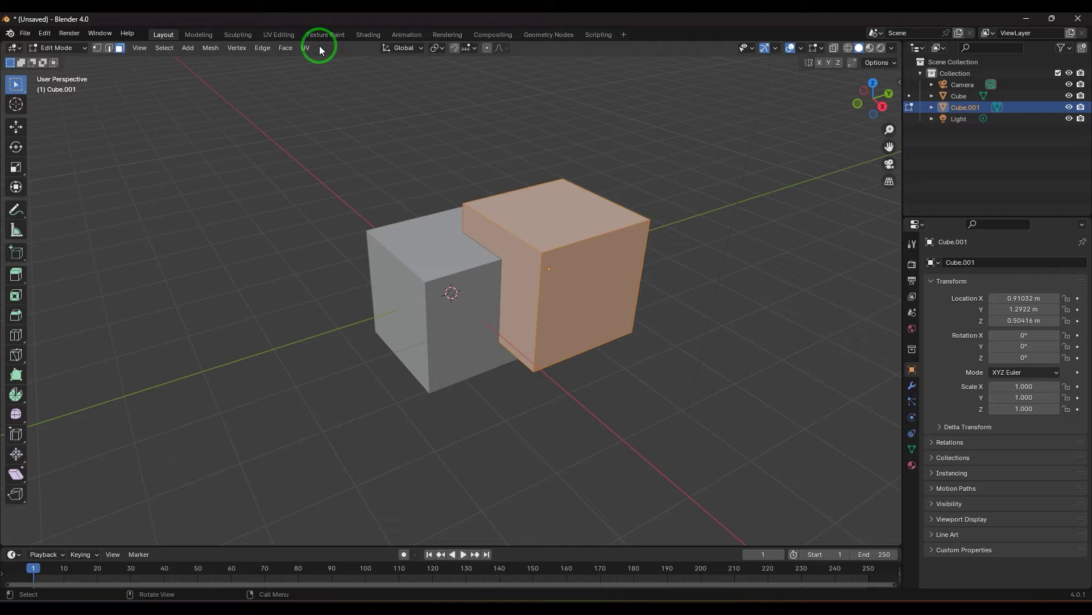
{"action": "left_click", "coordinate": [286, 47]}
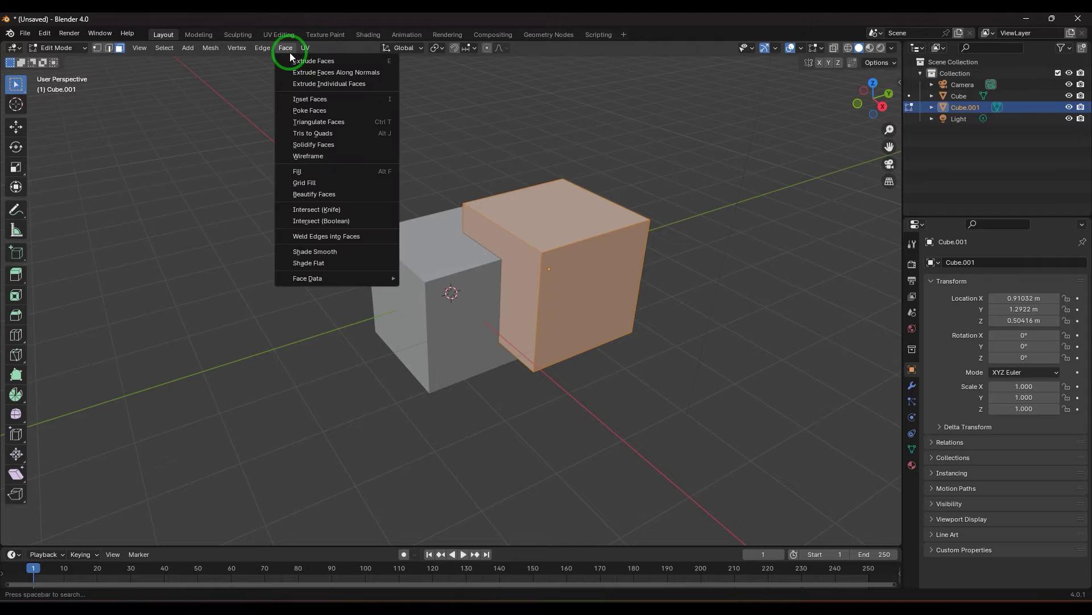
{"action": "left_click", "coordinate": [360, 211]}
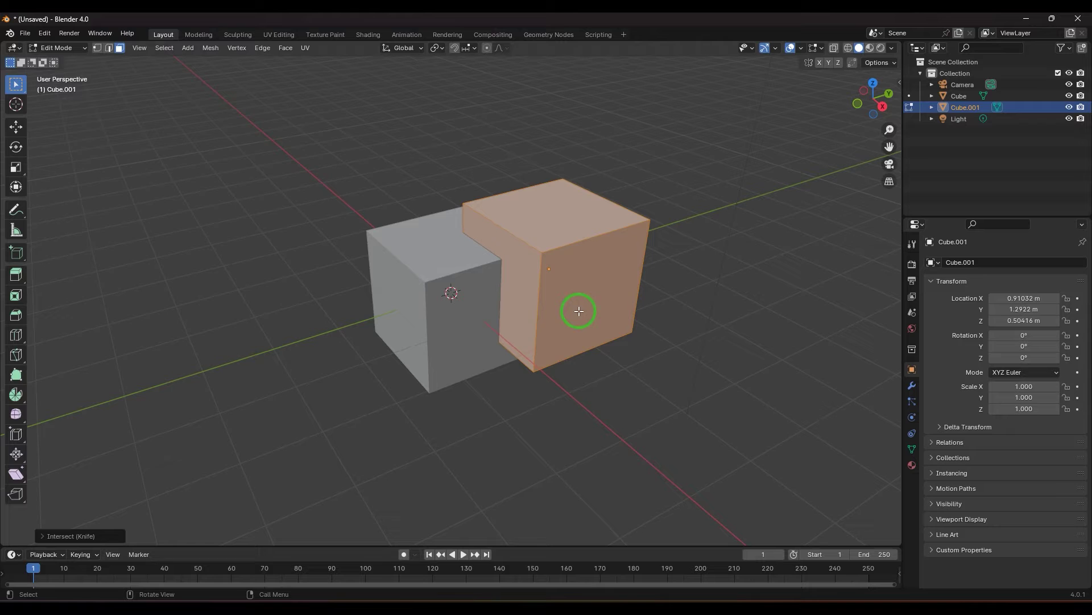
- Return to Object Mode and join the original cube with its duplicate into a single object
{"action": "key", "text": "Tab"}
{"action": "left_click", "coordinate": [486, 288]}
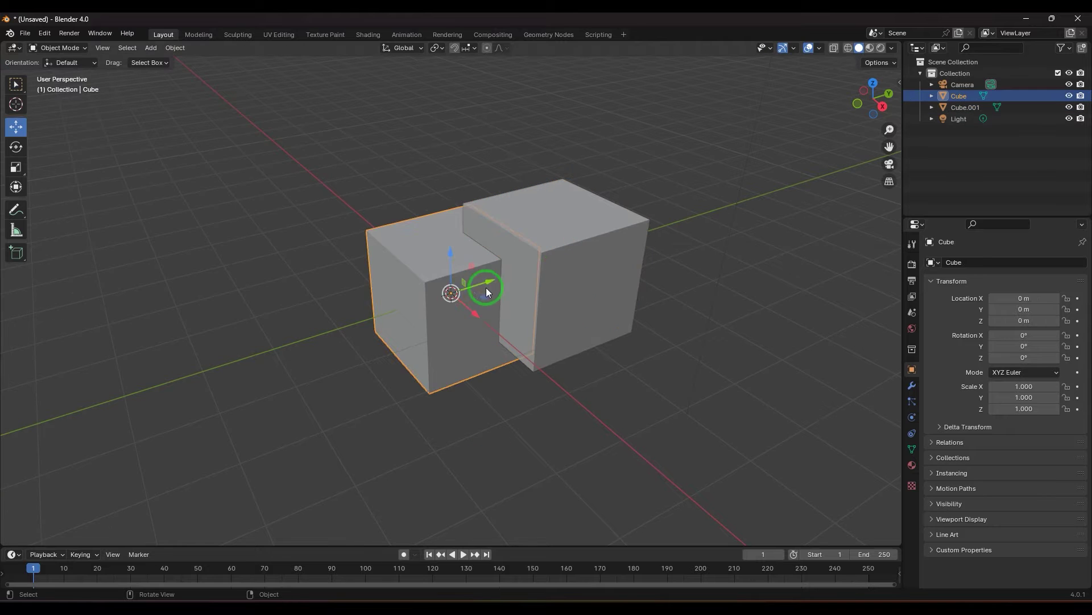
{"action": "left_click", "coordinate": [592, 272], "text": "shift"}
{"action": "left_click", "coordinate": [183, 53]}
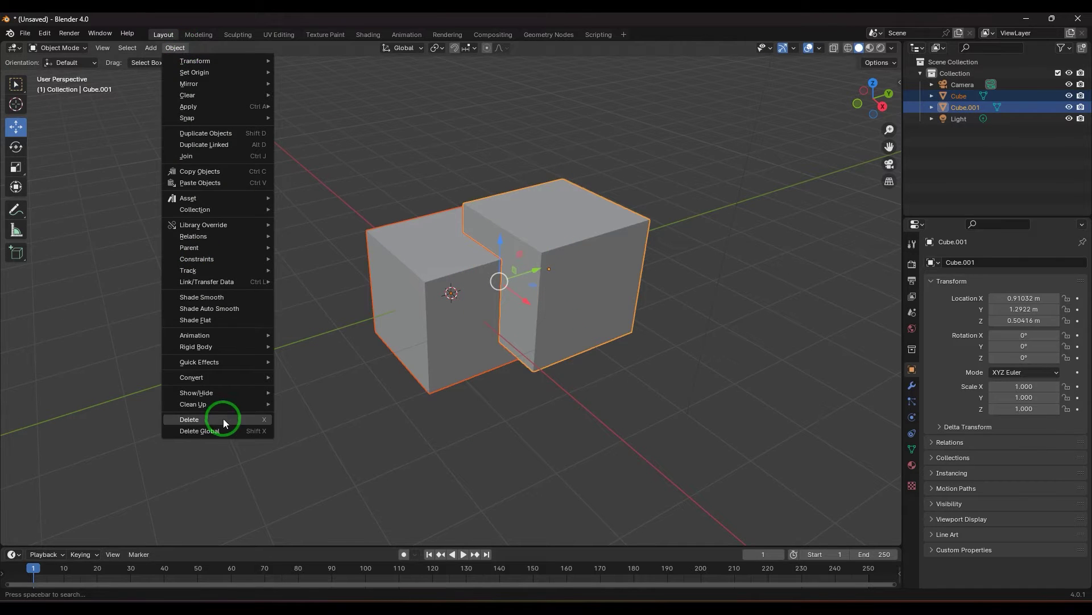
{"action": "left_click", "coordinate": [220, 157]}
{"action": "middle_click_drag", "start_coordinate": [569, 309], "coordinate": [528, 373]}
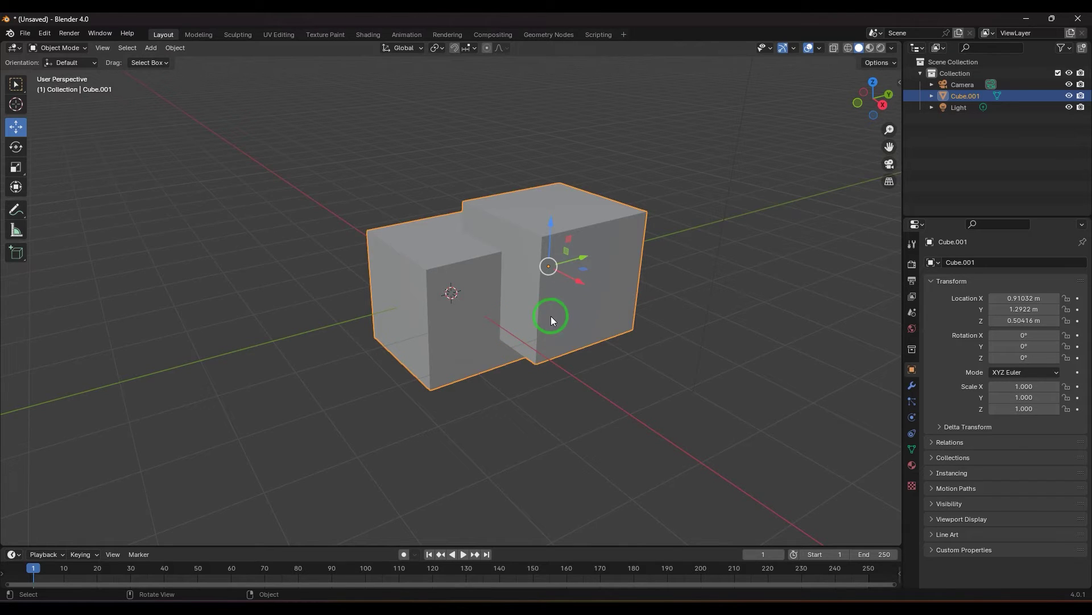
- Edit the joined mesh and select all linked faces of the duplicated cube only
{"action": "key", "text": "Tab"}
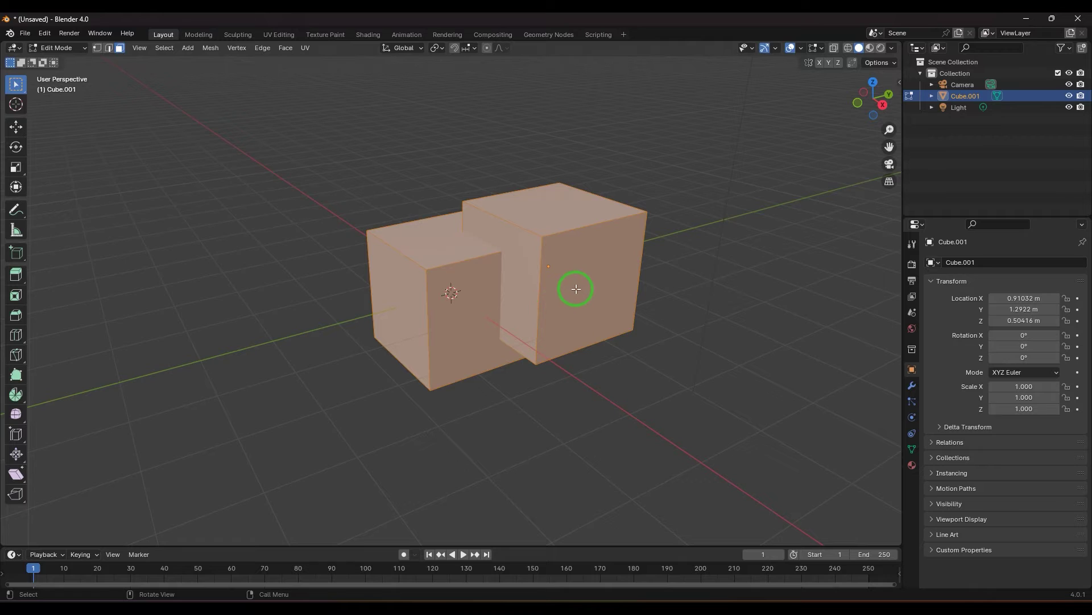
{"action": "key", "text": "ctrl+l"}
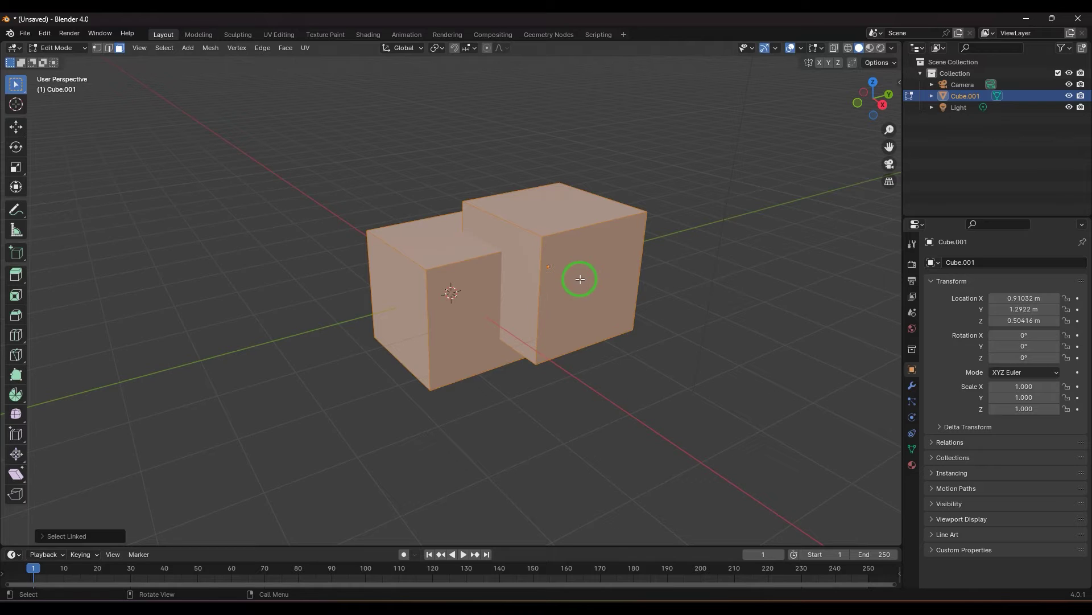
{"action": "left_click", "coordinate": [580, 278]}
{"action": "key", "text": "ctrl+l"}
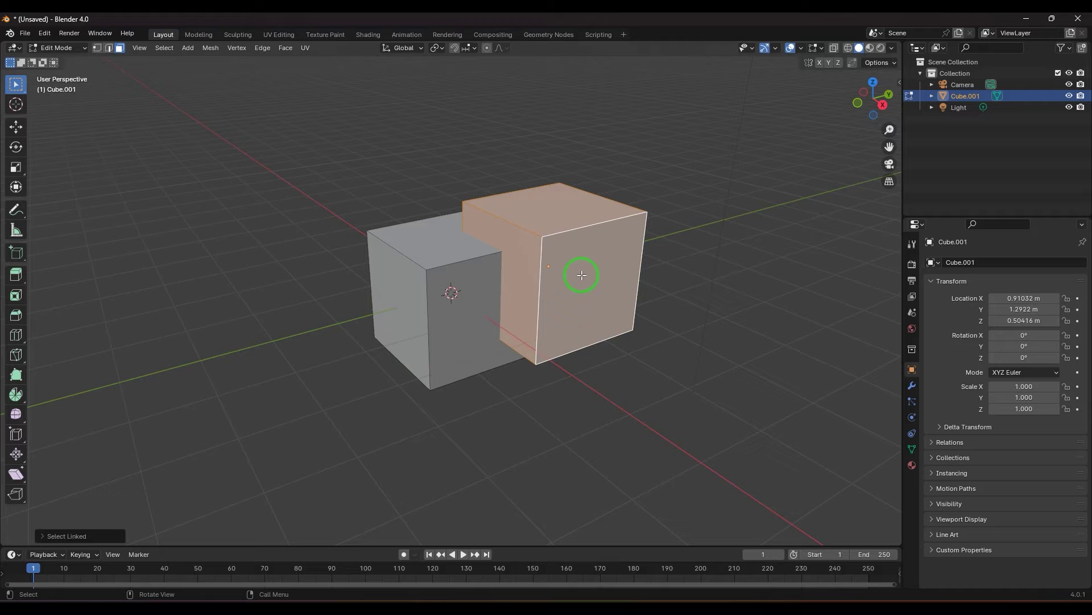
{"action": "scroll", "coordinate": [584, 252], "scroll_direction": "up", "scroll_amount": 2}
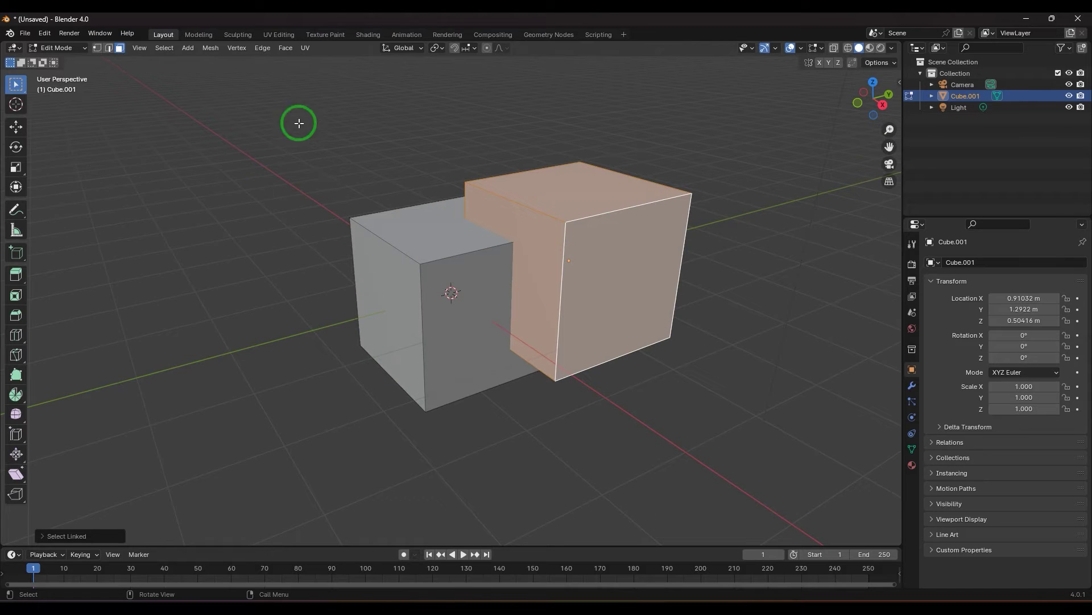
- Examine in wireframe how the two cubes' edges overlap inside the joined mesh, and return to solid shading
{"action": "left_click", "coordinate": [286, 47]}
{"action": "key", "text": "alt+z"}
{"action": "mouse_move", "coordinate": [599, 417]}
{"action": "middle_mouse_down"}
{"action": "mouse_move", "coordinate": [597, 446]}
{"action": "mouse_move", "coordinate": [684, 441]}
{"action": "mouse_move", "coordinate": [588, 435]}
{"action": "middle_mouse_up"}
{"action": "key", "text": "alt+z"}
{"action": "key", "text": "alt+z"}
{"action": "key", "text": "alt+z"}
{"action": "key", "text": "alt+z"}
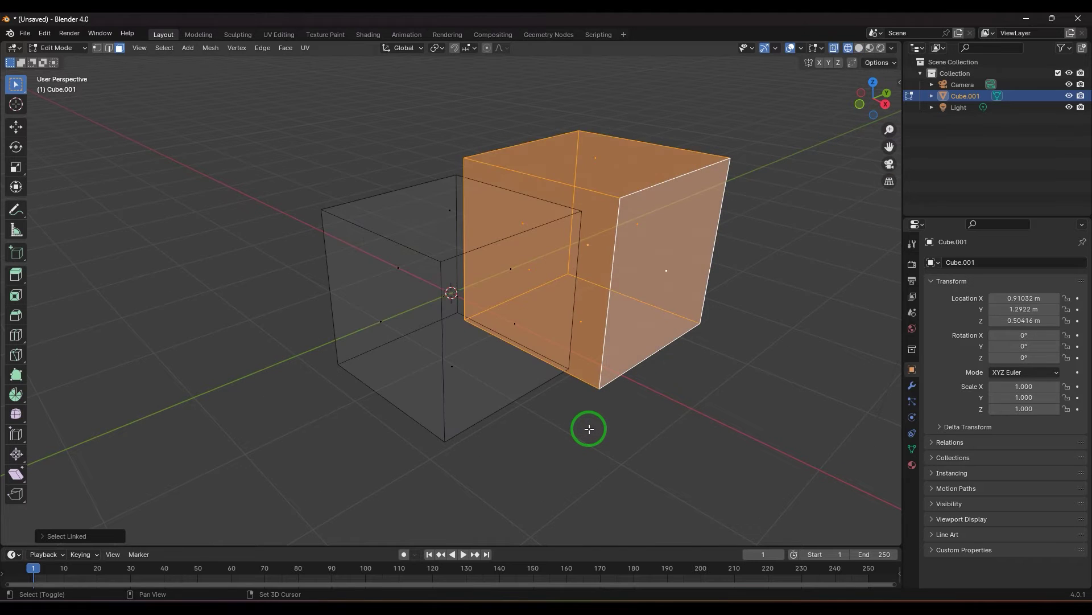
{"action": "key", "text": "alt+z"}
{"action": "key", "text": "alt+z"}
{"action": "key", "text": "alt+z"}
{"action": "key", "text": "alt+z"}
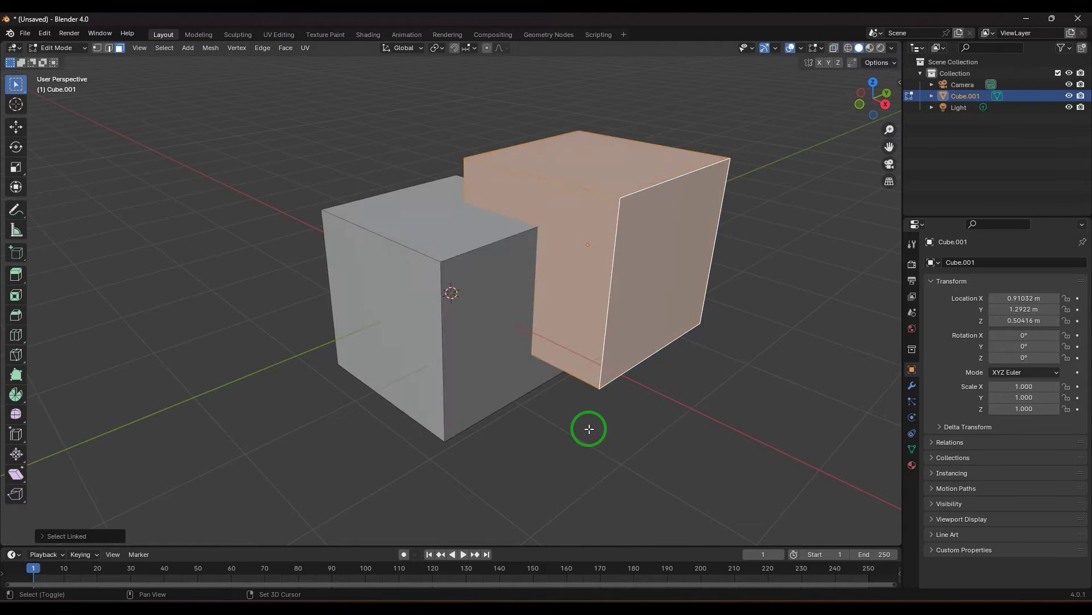
{"action": "key", "text": "alt+z"}
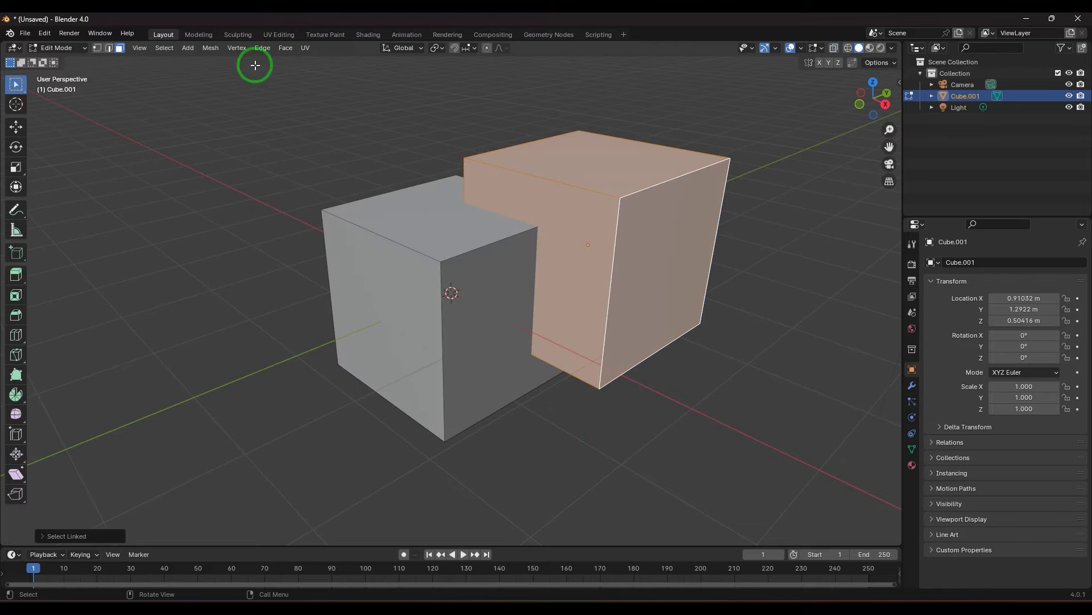
- Apply Intersect (Knife) to the selected cube and check the intersection edges in wireframe display
{"action": "left_click", "coordinate": [281, 48]}
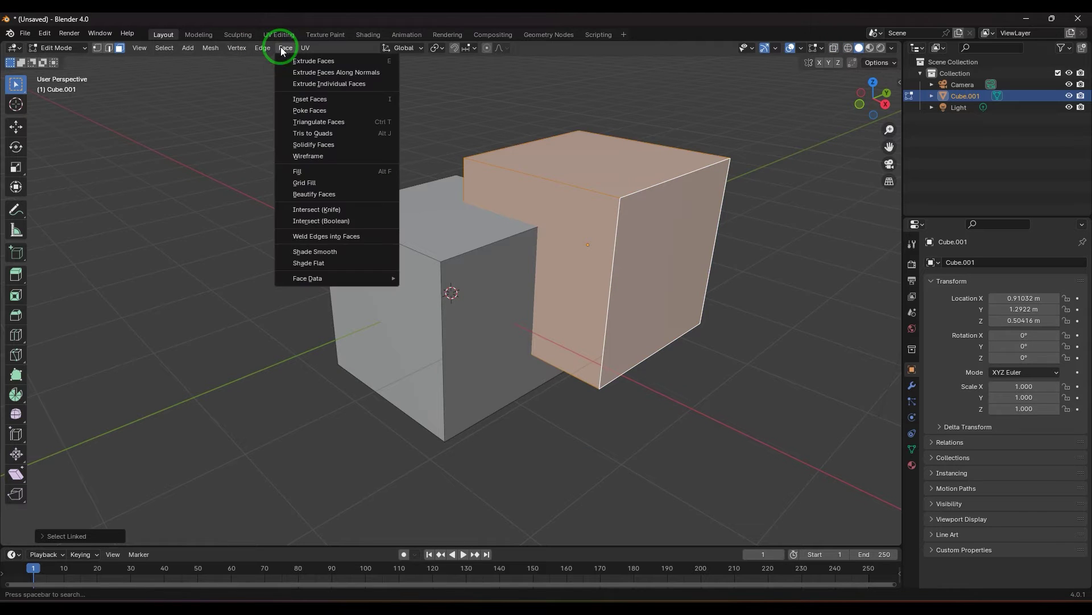
{"action": "left_click", "coordinate": [326, 212]}
{"action": "key", "text": "alt+z"}
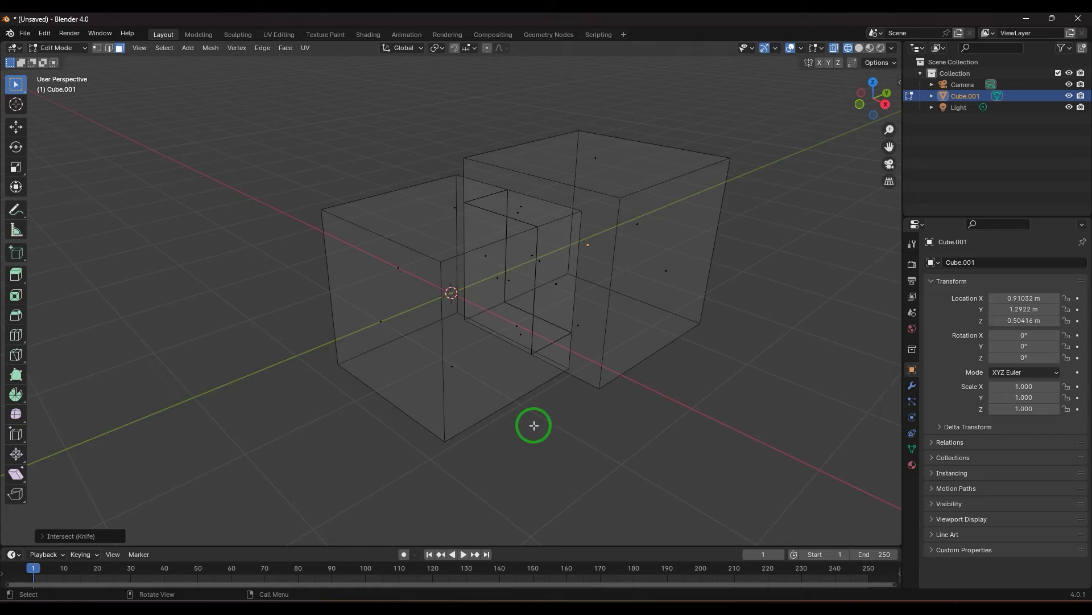
{"action": "middle_click_drag", "start_coordinate": [534, 425], "coordinate": [497, 427]}
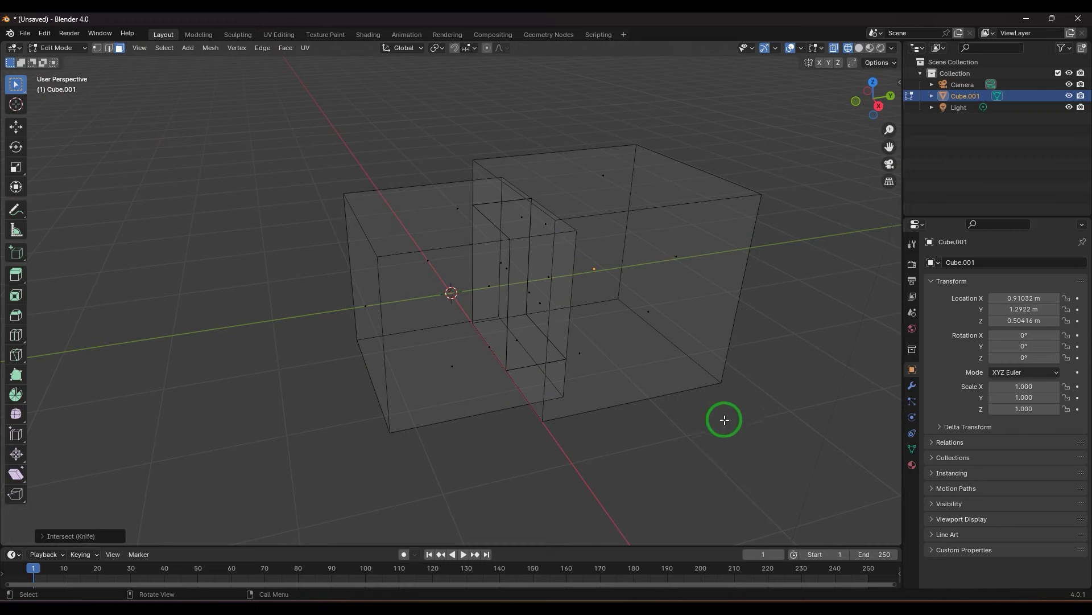
{"action": "key", "text": "shift+z"}
{"action": "mouse_move", "coordinate": [697, 426]}
{"action": "middle_mouse_down"}
{"action": "mouse_move", "coordinate": [712, 451]}
{"action": "mouse_move", "coordinate": [671, 322]}
{"action": "middle_mouse_up"}
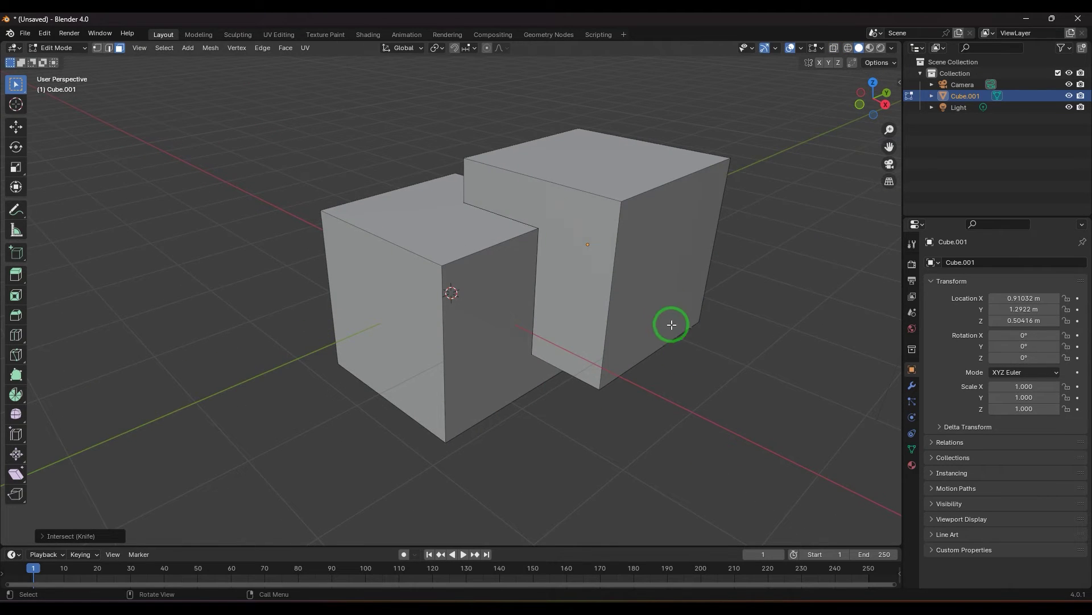
- Select the duplicated cube's linked faces and move them along Y, clear of the first cube
{"action": "left_click", "coordinate": [649, 273]}
{"action": "key", "text": "ctrl+l"}
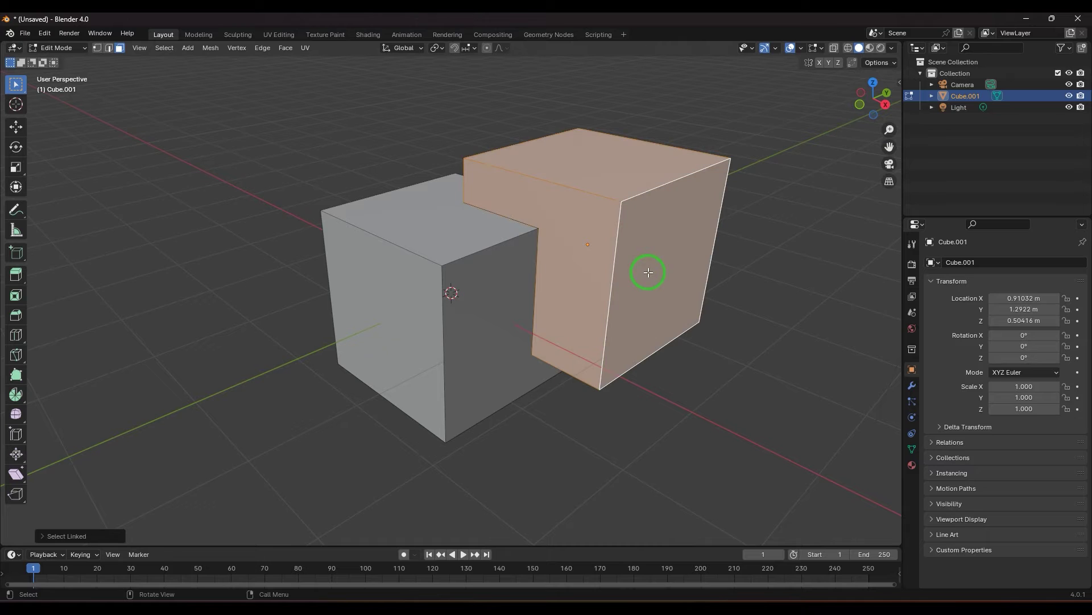
{"action": "left_click", "coordinate": [16, 127]}
{"action": "middle_click_drag", "start_coordinate": [471, 271], "coordinate": [555, 303]}
{"action": "left_click_drag", "start_coordinate": [601, 280], "coordinate": [760, 276]}
- Inspect the cut on the first cube by selecting the face region where the duplicate overlapped it
{"action": "left_click", "coordinate": [604, 450]}
{"action": "middle_click_drag", "start_coordinate": [556, 392], "coordinate": [495, 336]}
{"action": "left_click", "coordinate": [495, 334]}
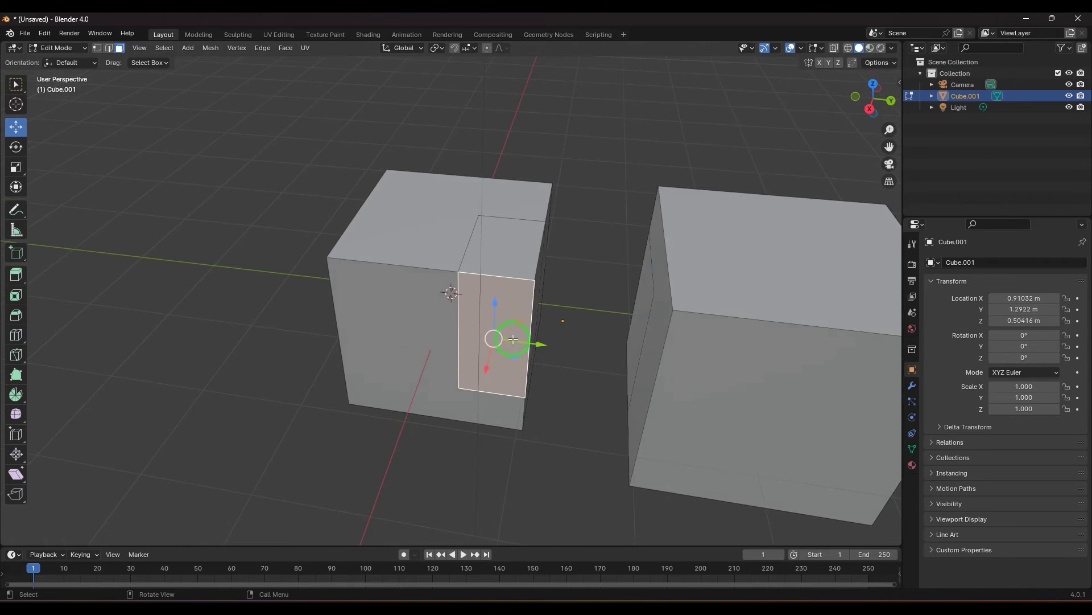
{"action": "left_click_drag", "start_coordinate": [529, 339], "coordinate": [541, 382]}
- Undo the duplicated cube's move and the Intersect (Knife) cut, back to its linked faces being selected
{"action": "key", "text": "ctrl+l"}
{"action": "key", "text": "KP_Decimal"}
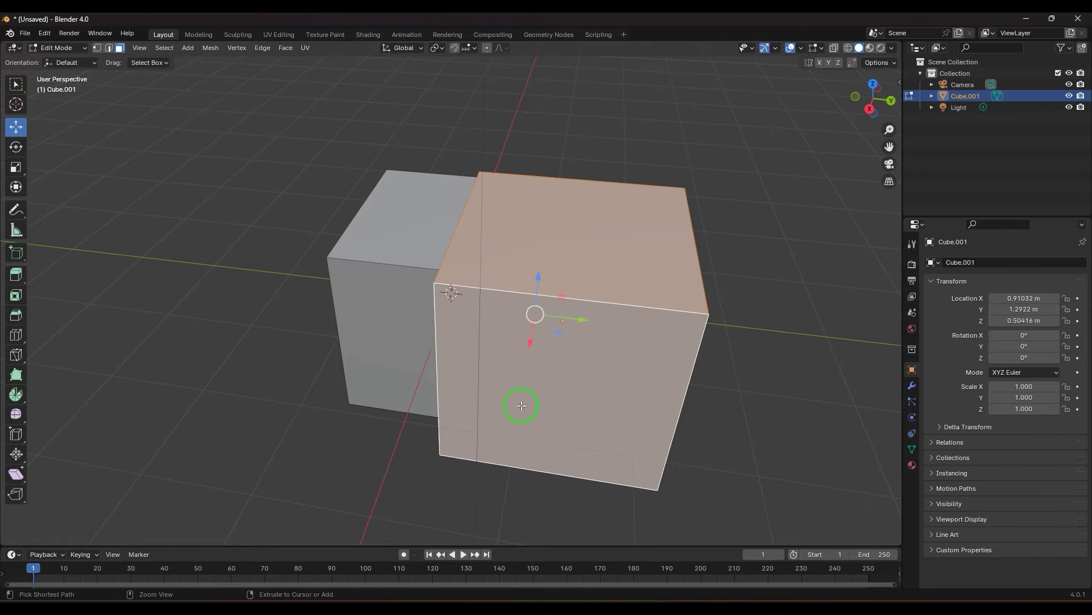
{"action": "middle_click_drag", "start_coordinate": [229, 456], "coordinate": [335, 449]}
{"action": "key", "text": "ctrl+z"}
{"action": "key", "text": "ctrl+z"}
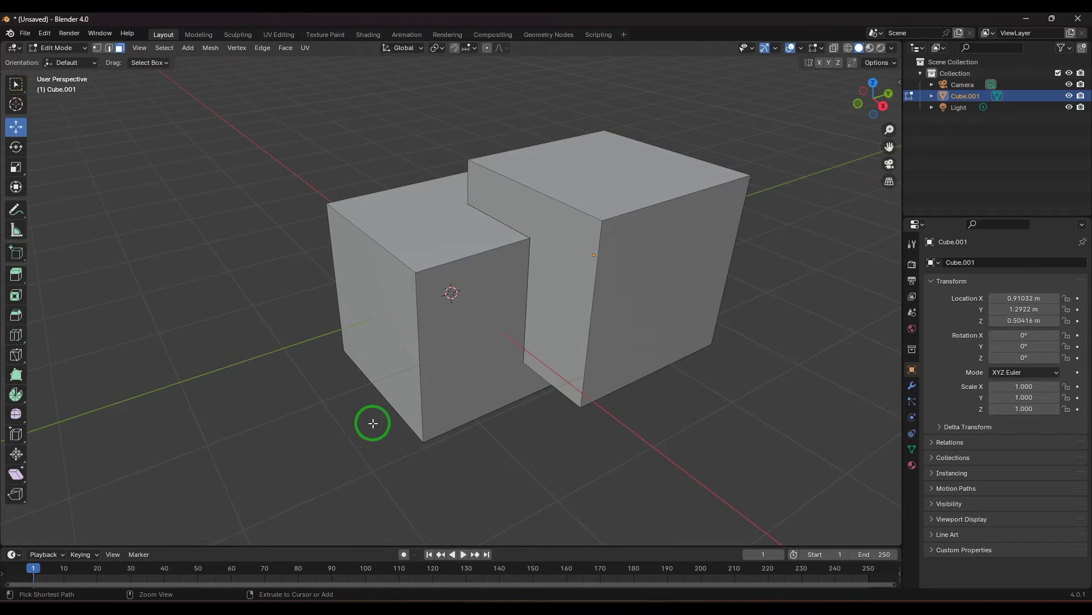
{"action": "key", "text": "ctrl+shift+z"}
{"action": "key", "text": "ctrl+shift+z"}
- Apply Intersect (Knife) to the selected cube again and expand its settings, with Separate Mode on Cut
{"action": "left_click", "coordinate": [285, 48]}
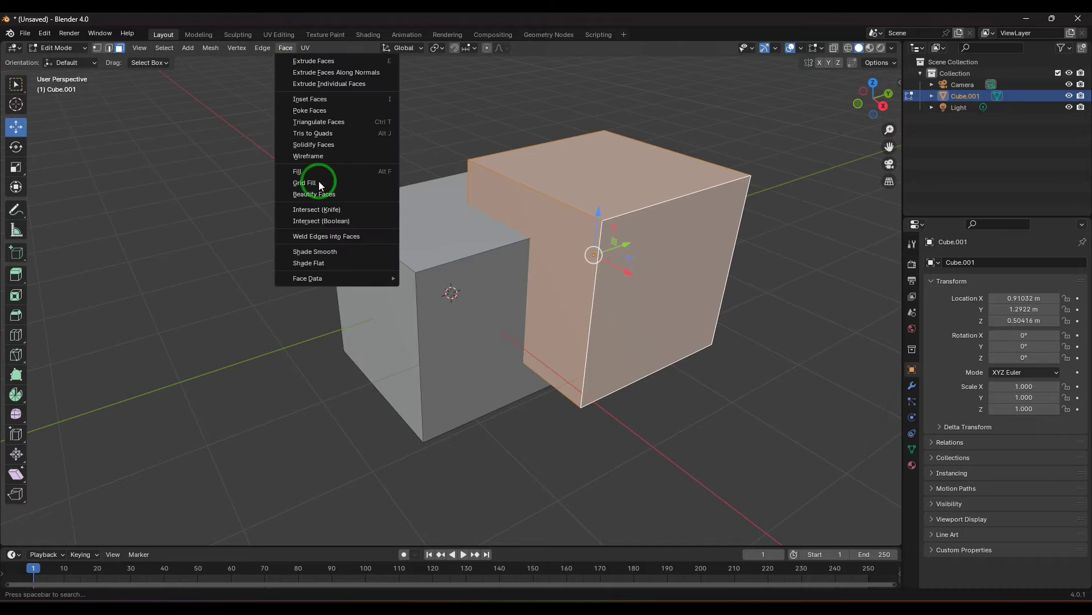
{"action": "left_click", "coordinate": [352, 208]}
{"action": "left_click", "coordinate": [105, 533]}
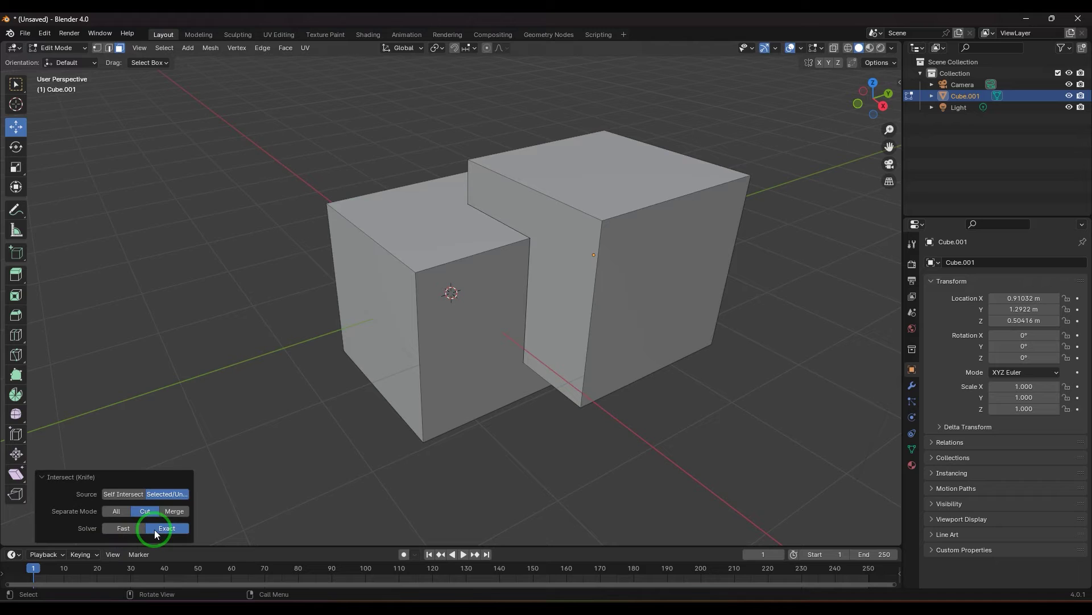
{"action": "left_click", "coordinate": [114, 510]}
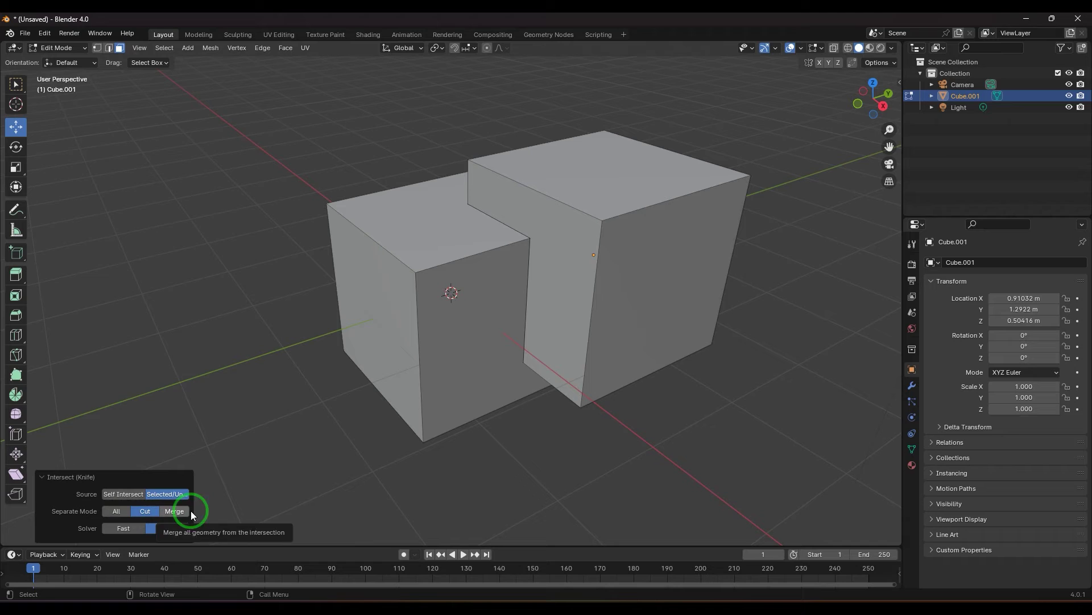
{"action": "left_click", "coordinate": [617, 302]}
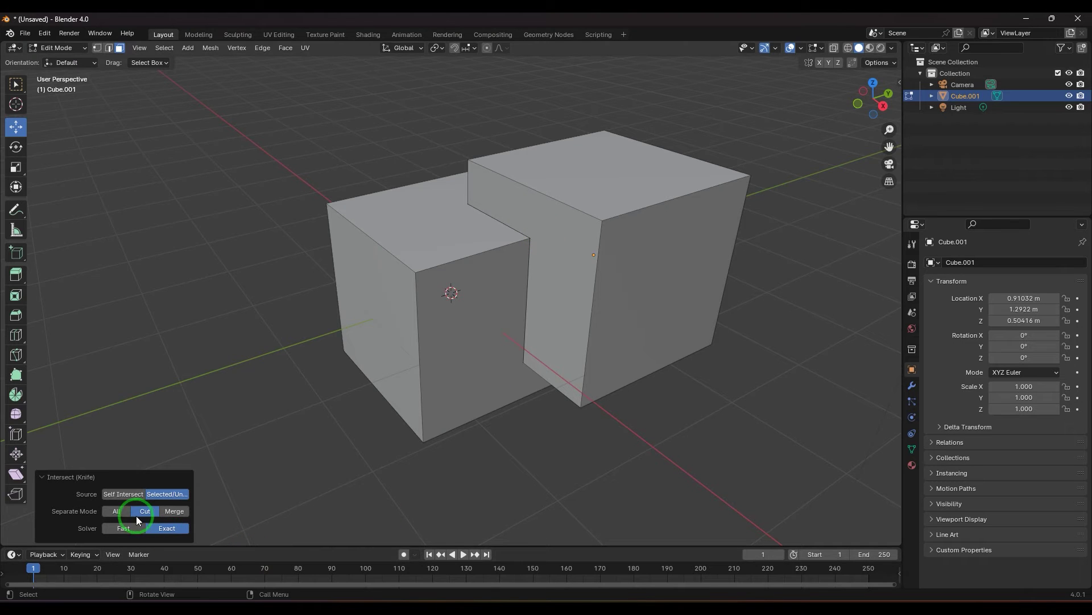
- Set Separate Mode to All, select the duplicated cube's linked faces and move them clear of the first cube
{"action": "left_click", "coordinate": [118, 511]}
{"action": "left_click", "coordinate": [609, 302]}
{"action": "key", "text": "ctrl+l"}
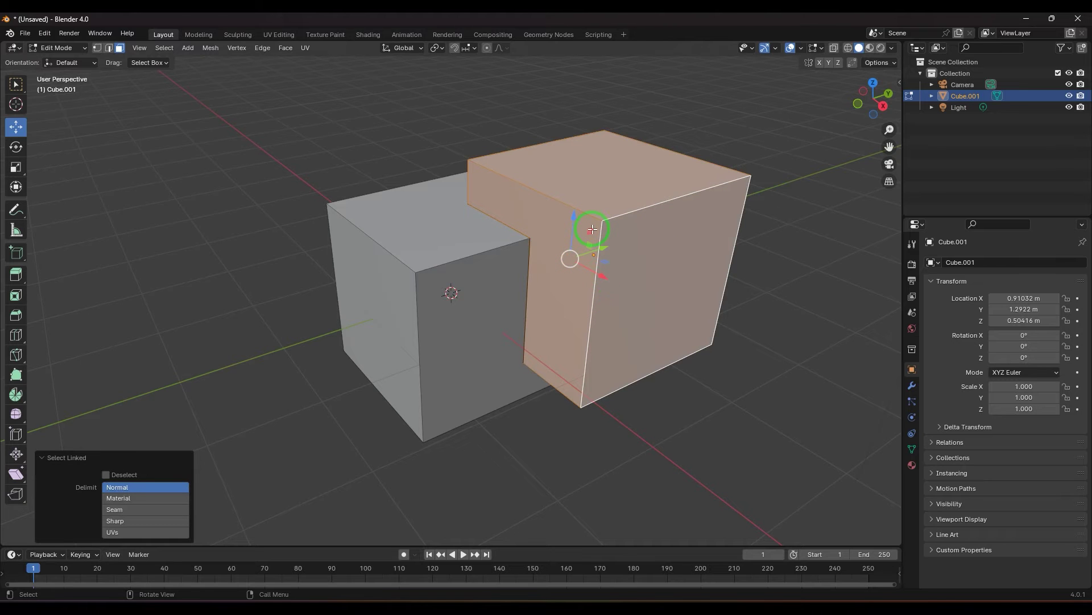
{"action": "left_click_drag", "start_coordinate": [592, 228], "coordinate": [719, 233]}
- Select the linked outer faces of the overlap region on the first cube and move them away as a separate piece
{"action": "middle_click_drag", "start_coordinate": [677, 302], "coordinate": [586, 341]}
{"action": "left_click", "coordinate": [562, 312]}
{"action": "key", "text": "ctrl+l"}
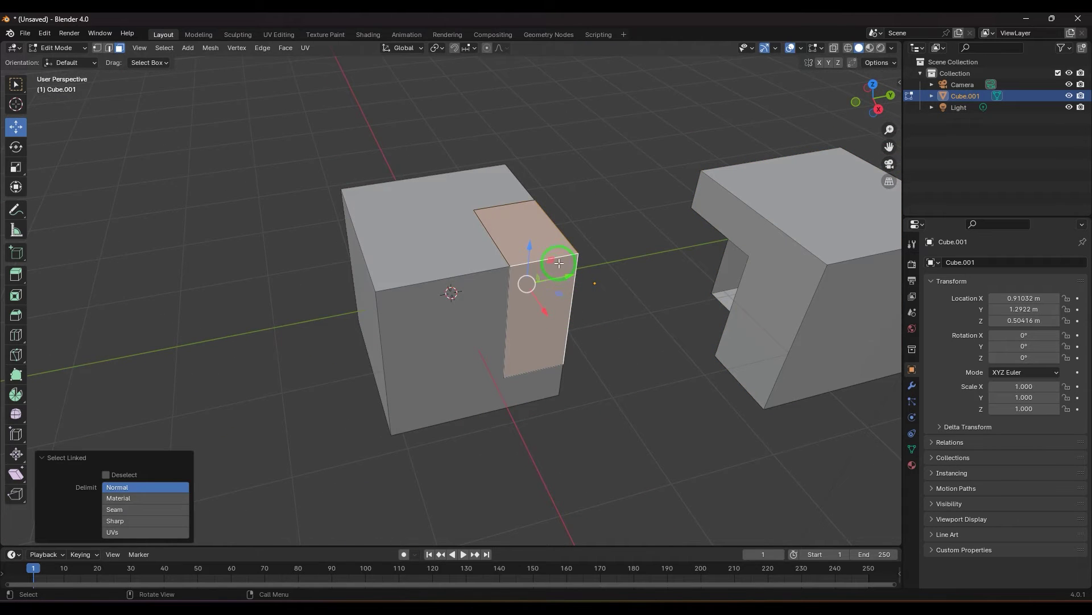
{"action": "left_click_drag", "start_coordinate": [553, 261], "coordinate": [625, 203]}
- Select the inner faces left in the first cube's notch and move them about 1.43 m along Y and -1.60 m along Z
{"action": "key", "text": "ctrl+z"}
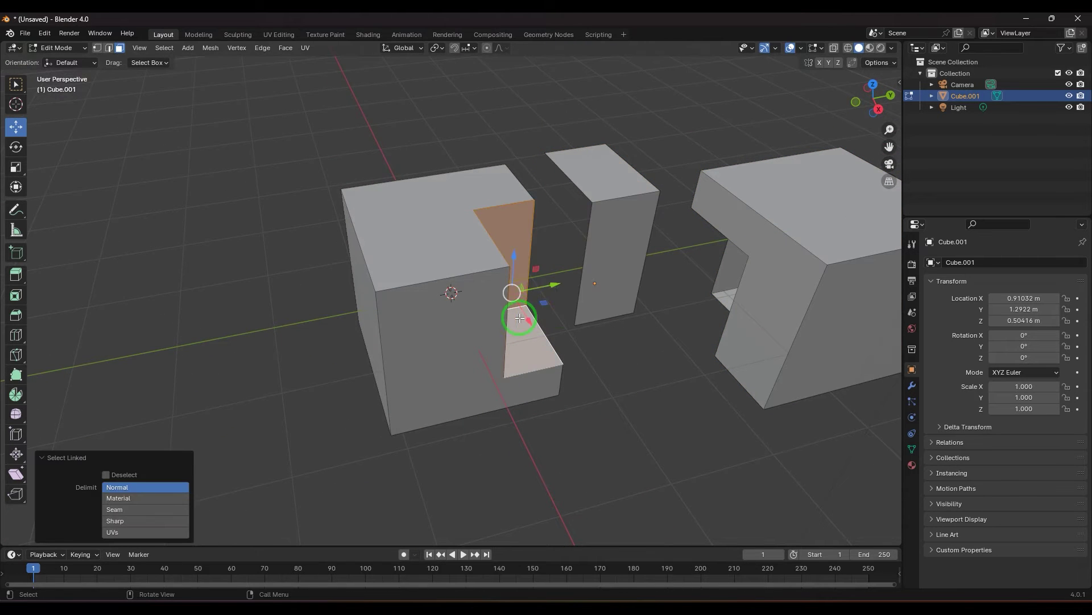
{"action": "left_click_drag", "start_coordinate": [552, 262], "coordinate": [632, 345]}
{"action": "middle_click_drag", "start_coordinate": [549, 404], "coordinate": [523, 405]}
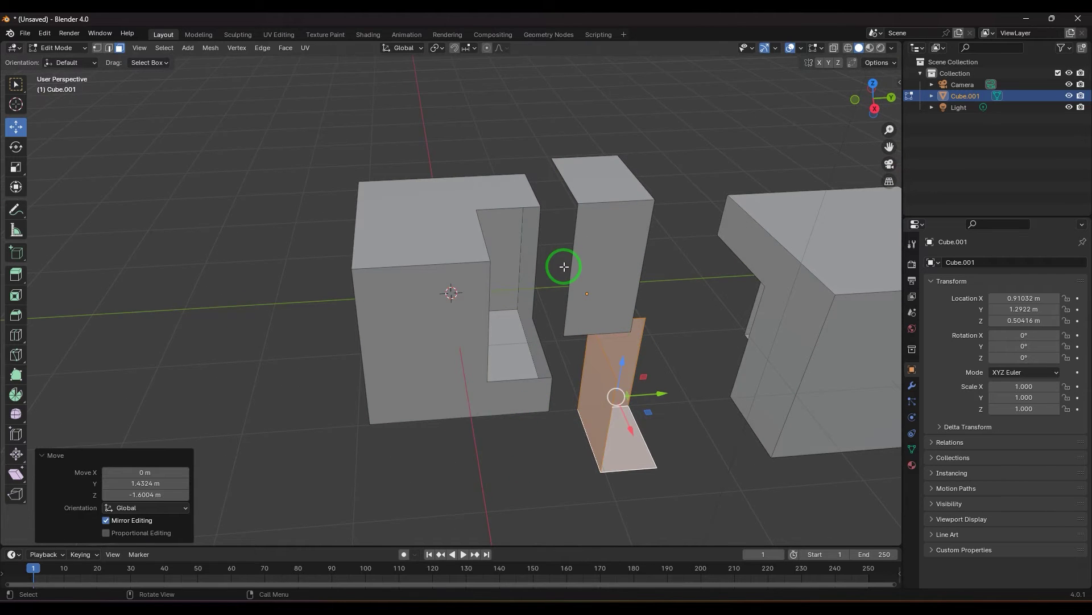
- Undo the piece moves and the Intersect (Knife) cut, back to the duplicated cube's linked faces being selected
{"action": "middle_click_drag", "start_coordinate": [561, 444], "coordinate": [576, 442]}
{"action": "key", "text": "ctrl+z"}
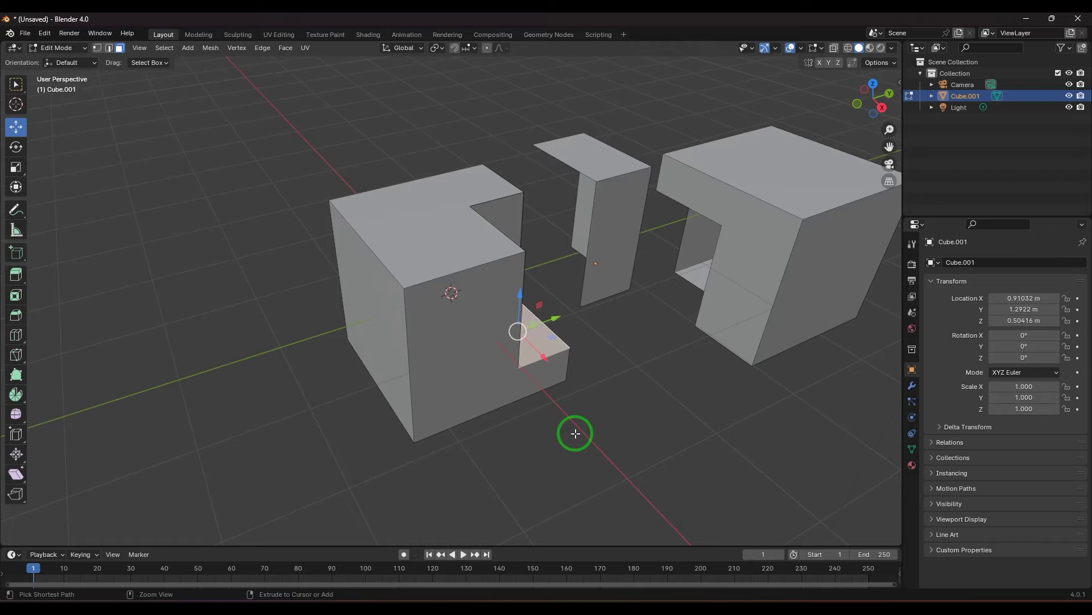
{"action": "key", "text": "ctrl+z"}
{"action": "key", "text": "ctrl+z"}
{"action": "key", "text": "ctrl+z"}
{"action": "key", "text": "ctrl+z"}
{"action": "key", "text": "ctrl+z"}
{"action": "key", "text": "ctrl+z"}
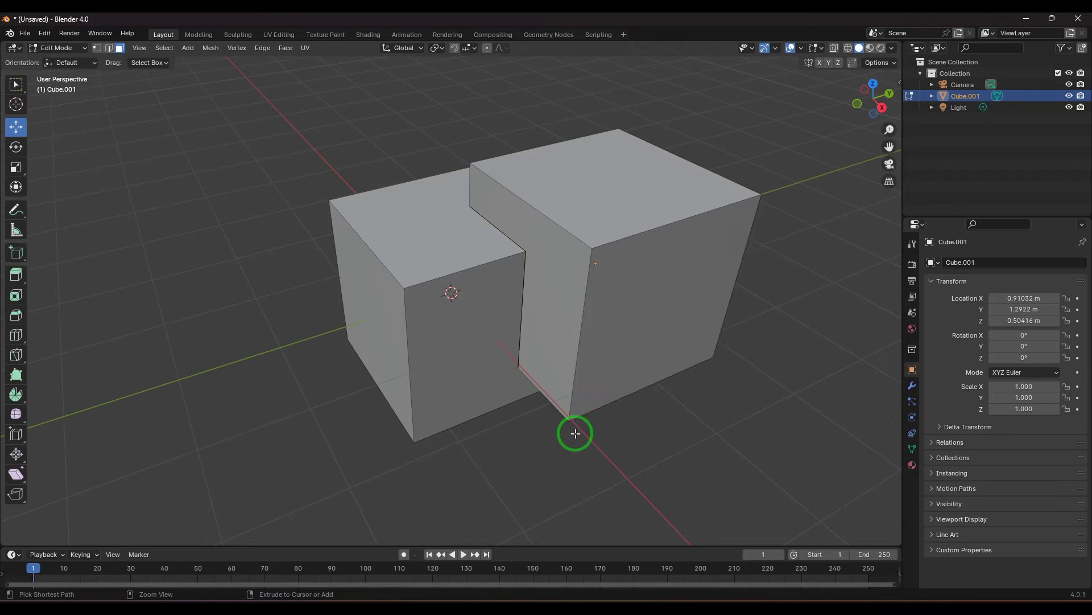
{"action": "key", "text": "ctrl+l"}
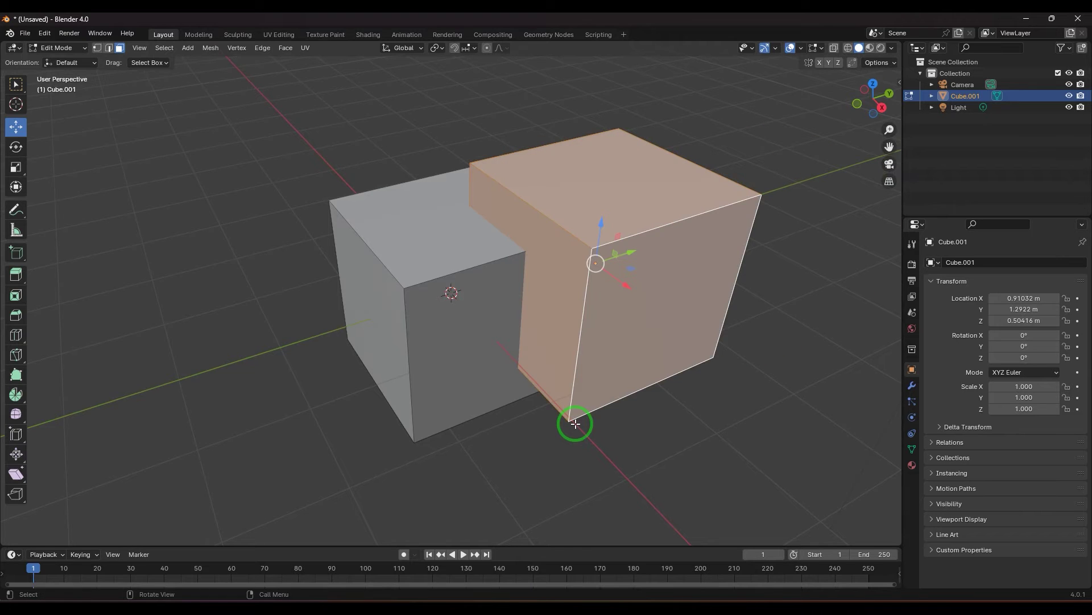
- Apply Intersect (Knife) to the selected cube again and set Separate Mode to Merge
{"action": "left_click", "coordinate": [286, 47]}
{"action": "left_click", "coordinate": [361, 207]}
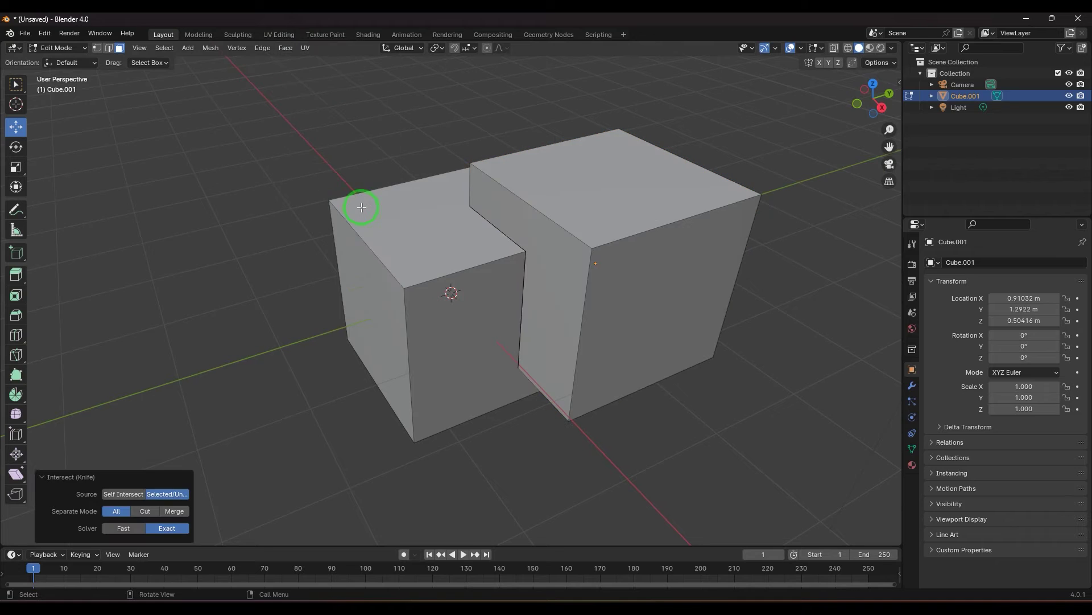
{"action": "left_click", "coordinate": [174, 510]}
- Select the duplicated cube's faces and move them about 3.99 m along Y and -1.52 m along Z to test the merge
{"action": "left_click", "coordinate": [662, 286]}
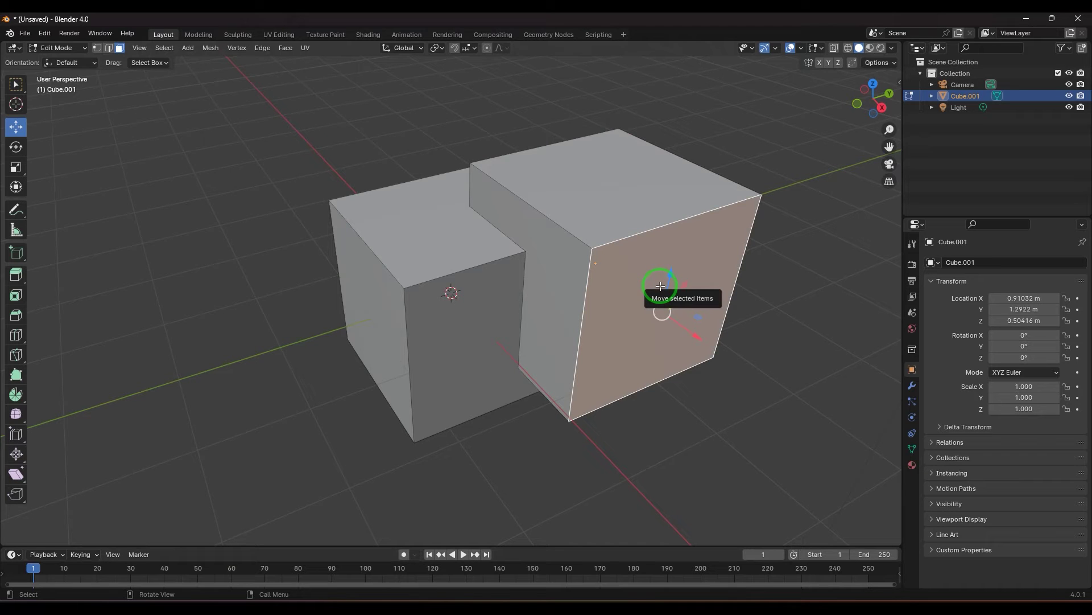
{"action": "key", "text": "l"}
{"action": "left_click_drag", "start_coordinate": [596, 244], "coordinate": [794, 251]}
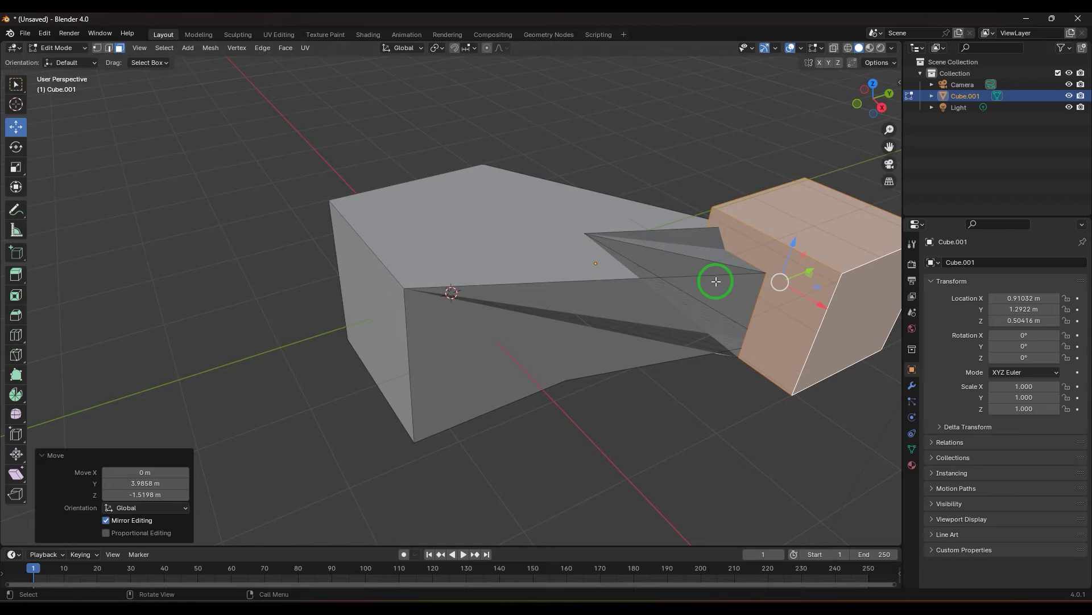
- Undo the test move and the merged cut, and reselect all linked faces of the duplicated cube
{"action": "key", "text": "ctrl+z"}
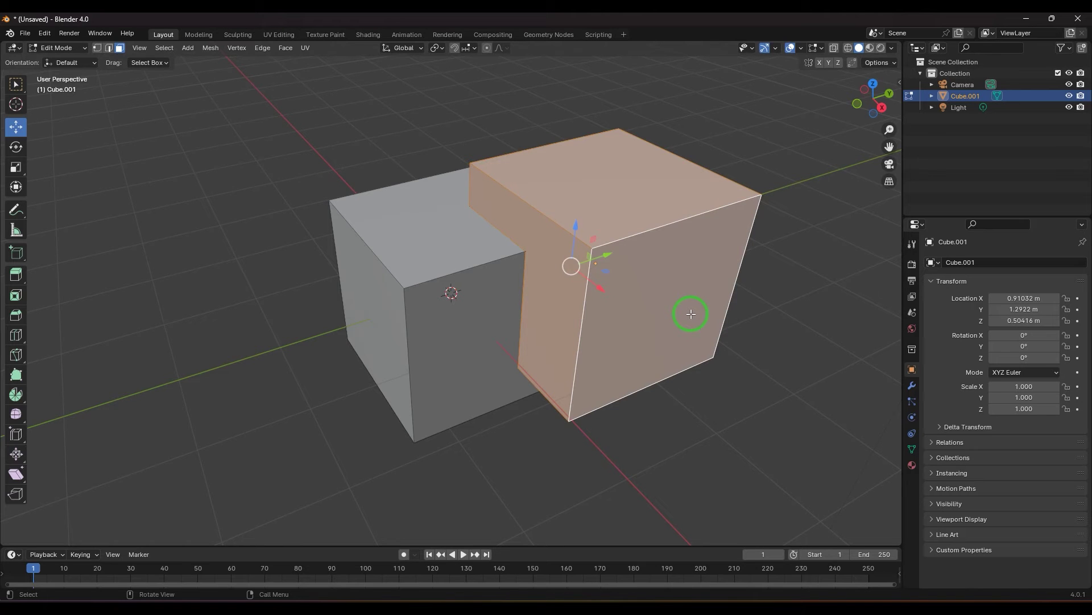
{"action": "middle_click_drag", "start_coordinate": [606, 389], "coordinate": [569, 427]}
{"action": "scroll", "coordinate": [562, 401], "scroll_direction": "down", "scroll_amount": 3}
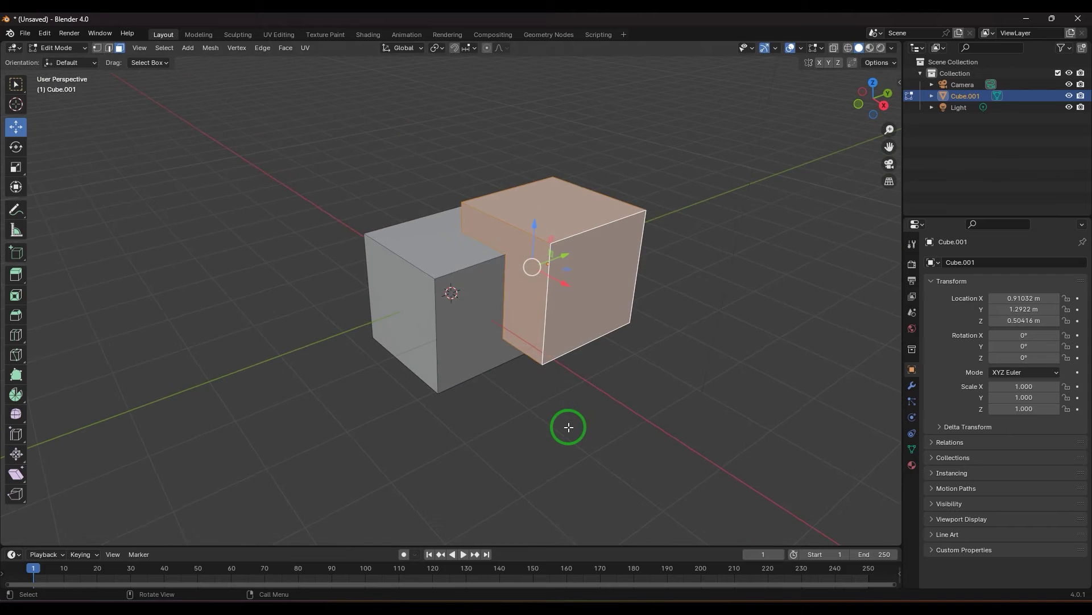
{"action": "scroll", "coordinate": [568, 427], "scroll_direction": "up", "scroll_amount": 1}
{"action": "left_click", "coordinate": [568, 425]}
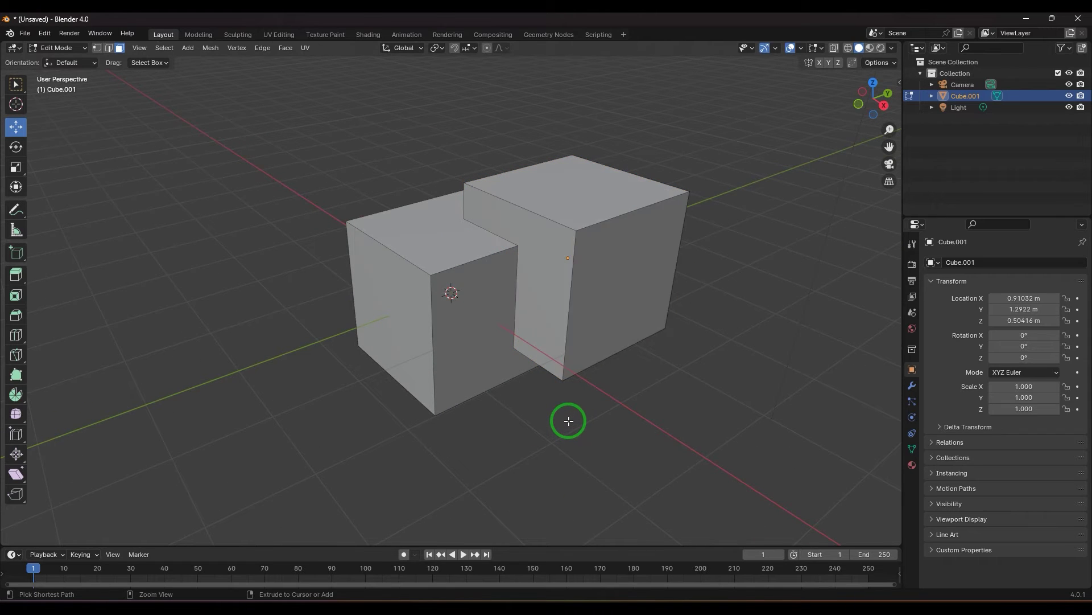
{"action": "key", "text": "ctrl+z"}
{"action": "left_click", "coordinate": [620, 416]}
{"action": "left_click", "coordinate": [614, 276]}
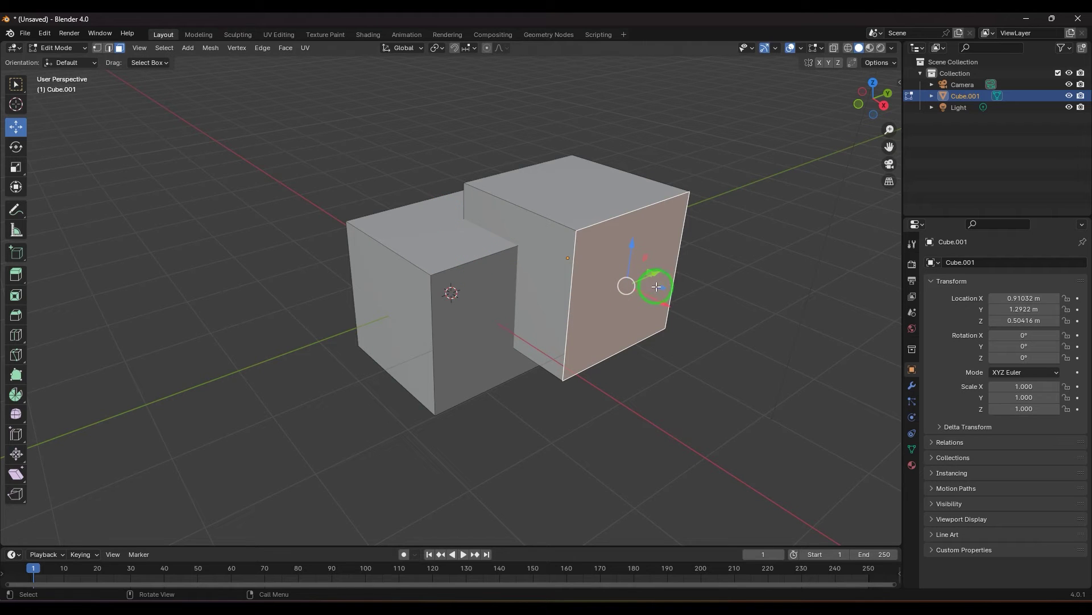
{"action": "key", "text": "ctrl+l"}
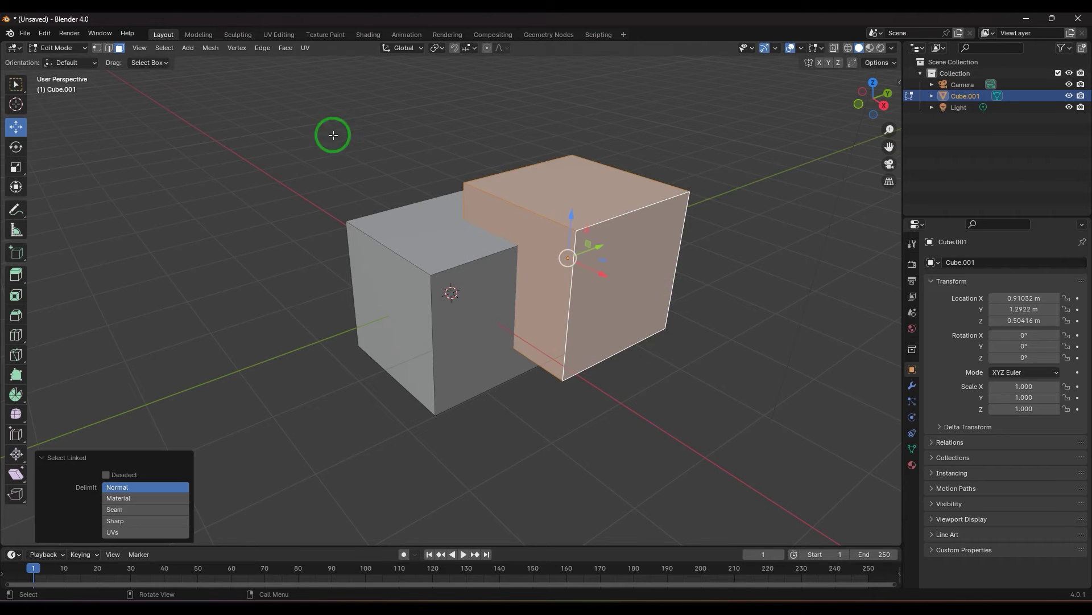
- Apply Intersect (Knife) to the duplicated cube's linked faces with Separate Mode on Merge
{"action": "left_click", "coordinate": [285, 48]}
{"action": "left_click", "coordinate": [346, 210]}
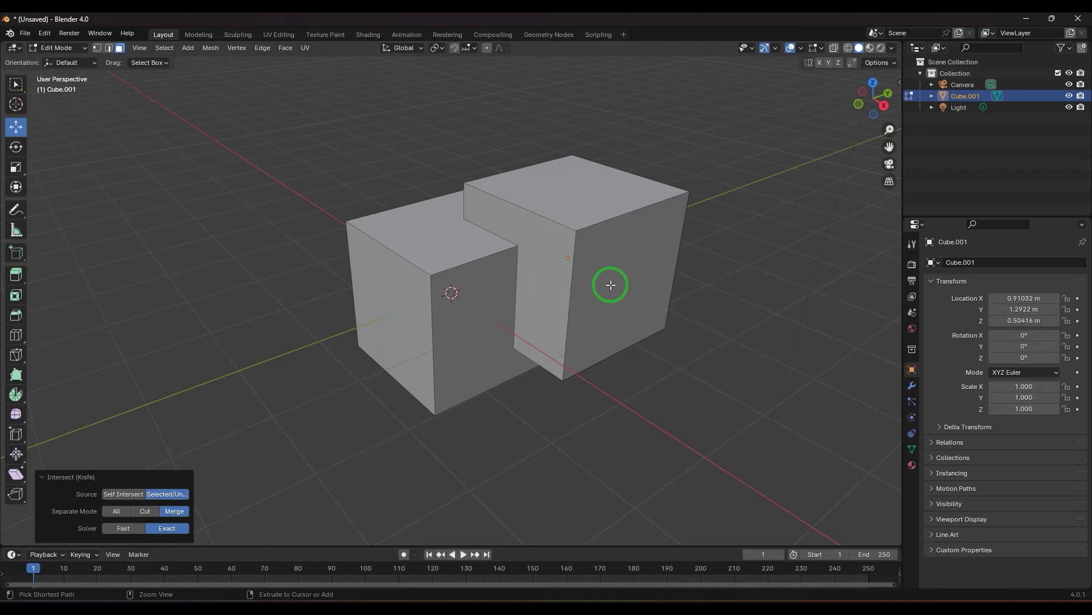
{"action": "key", "text": "l"}
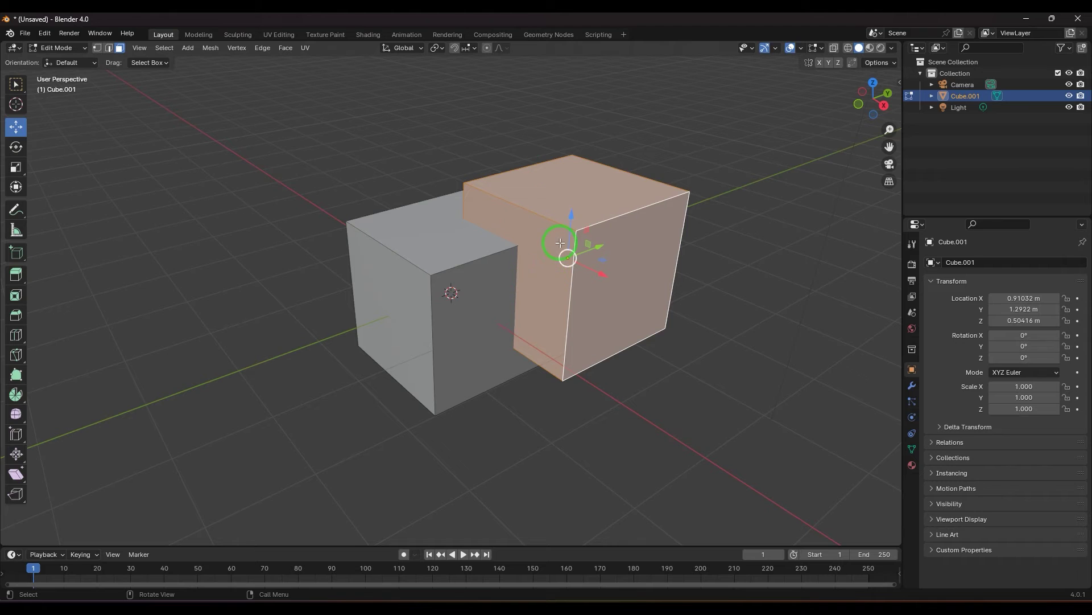
{"action": "left_click", "coordinate": [286, 48]}
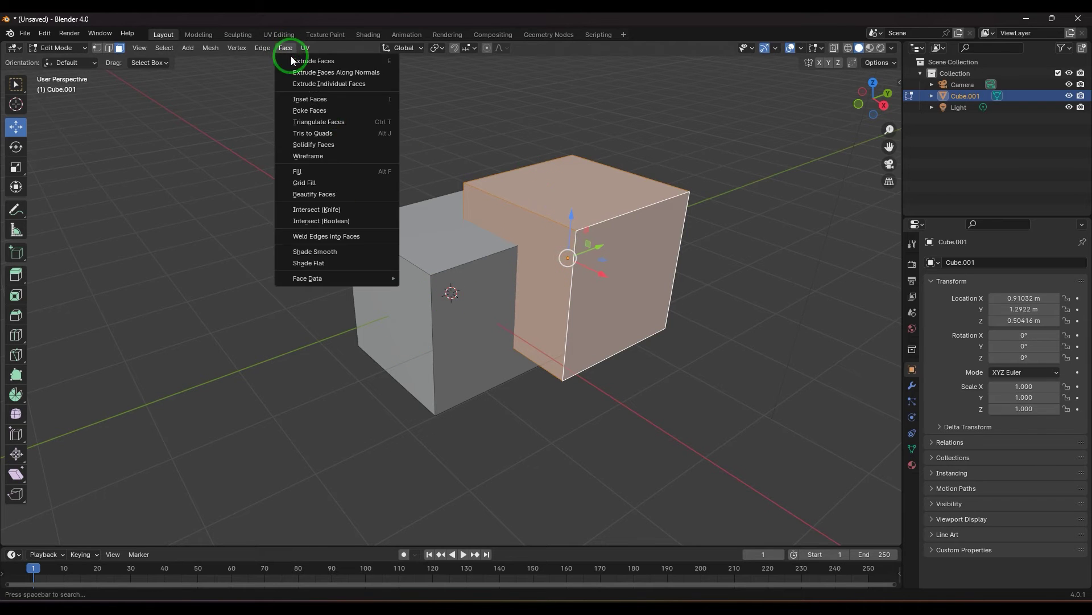
{"action": "left_click", "coordinate": [332, 210]}
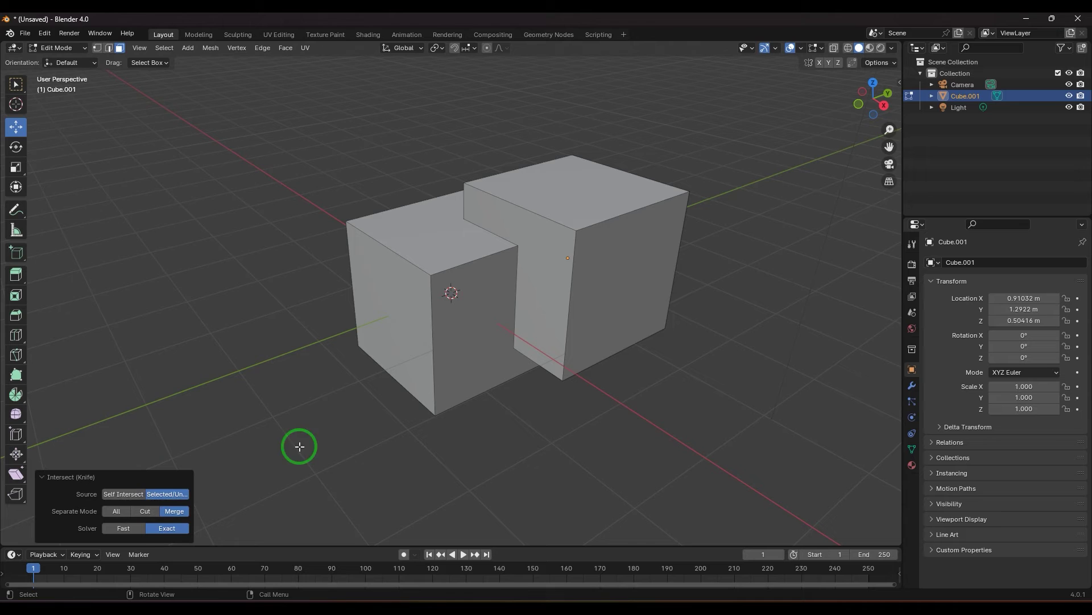
- Return to Object Mode, delete the joined cubes object and add a new cube mesh
{"action": "key", "text": "Tab"}
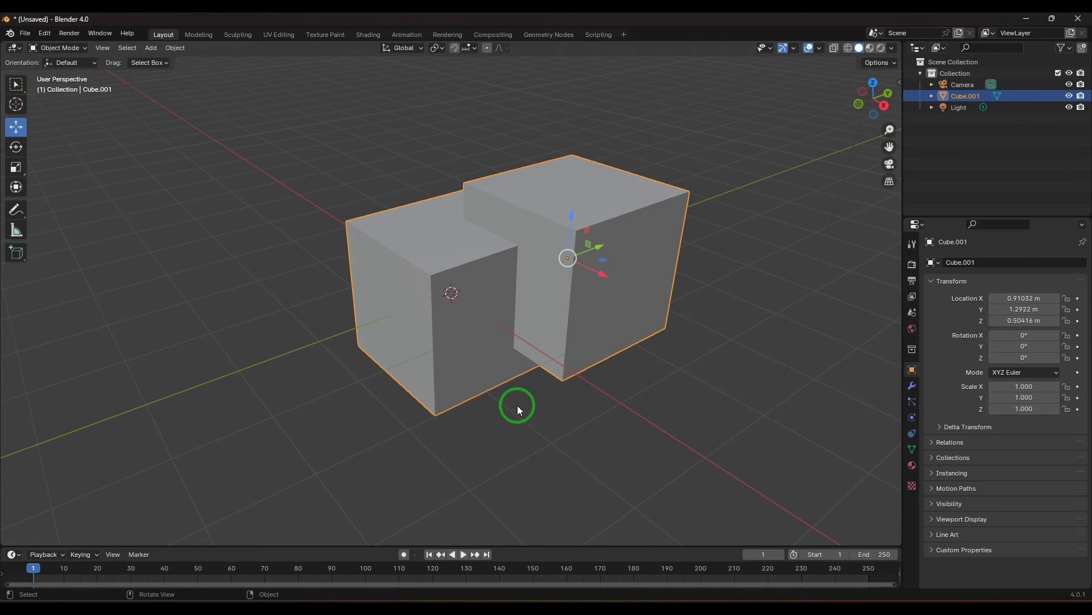
{"action": "key", "text": "Delete"}
{"action": "key", "text": "shift+a"}
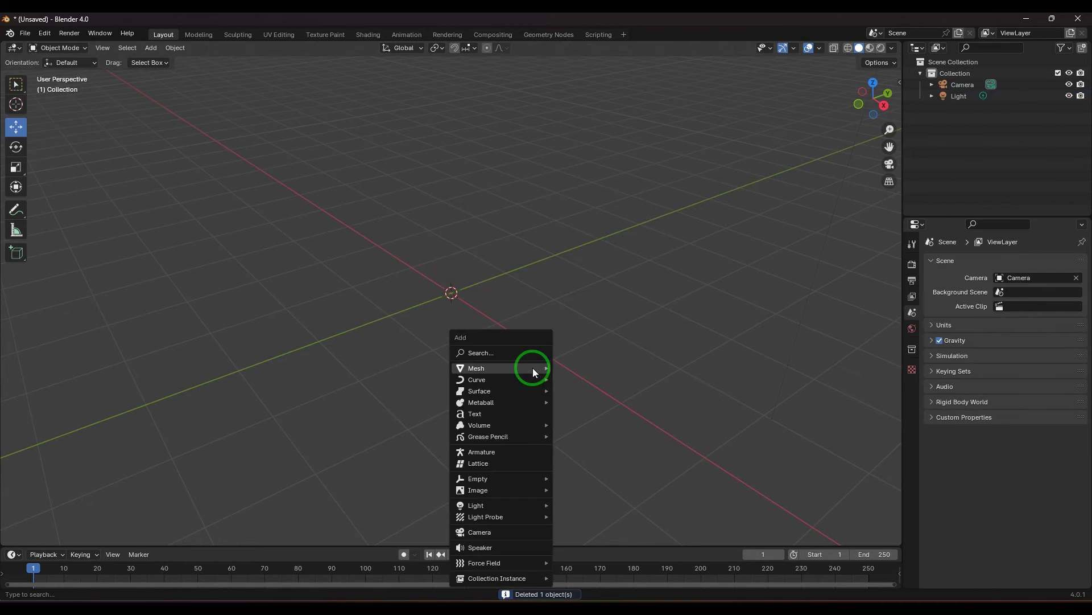
{"action": "mouse_move", "coordinate": [533, 369]}
{"action": "left_click", "coordinate": [579, 380]}
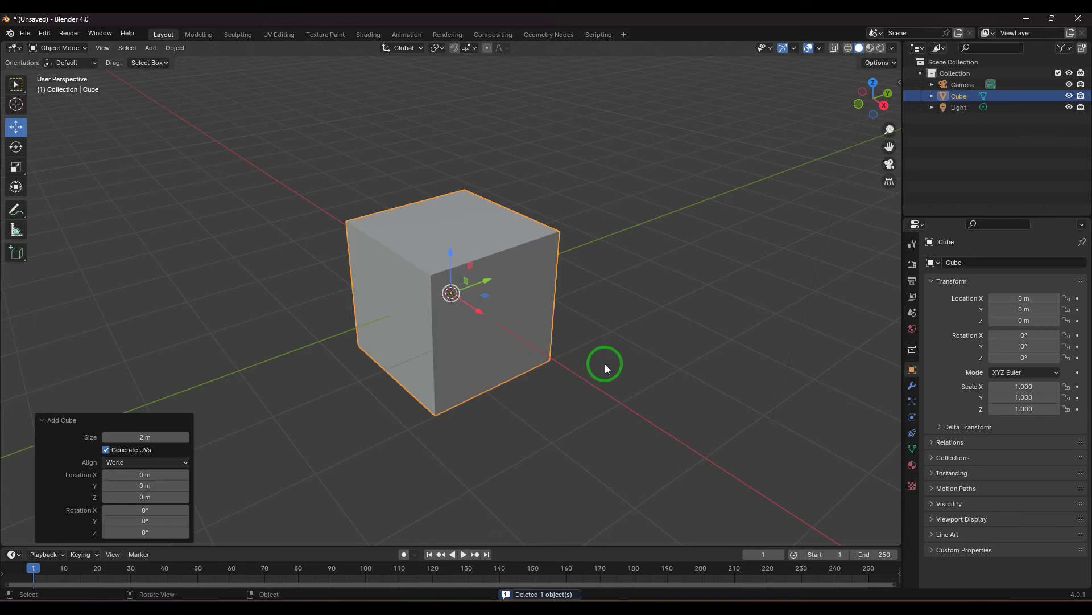
- Enter Edit Mode on the new cube and extrude its positive Y face outward about 2.74 m
{"action": "middle_click_drag", "start_coordinate": [602, 363], "coordinate": [497, 354]}
{"action": "key", "text": "Tab"}
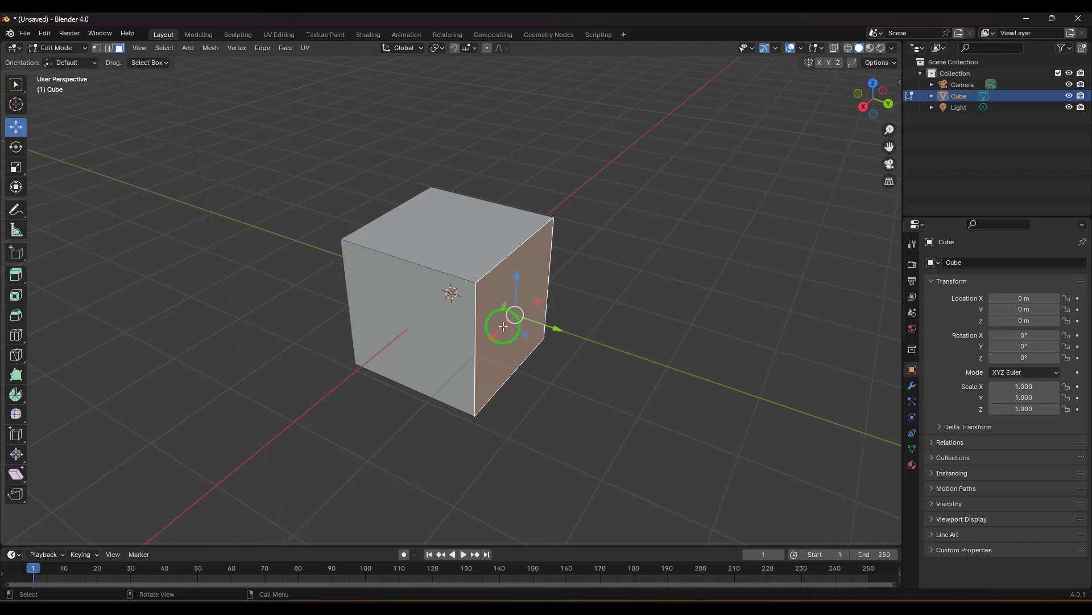
{"action": "left_click", "coordinate": [512, 320]}
{"action": "key", "text": "alt+e"}
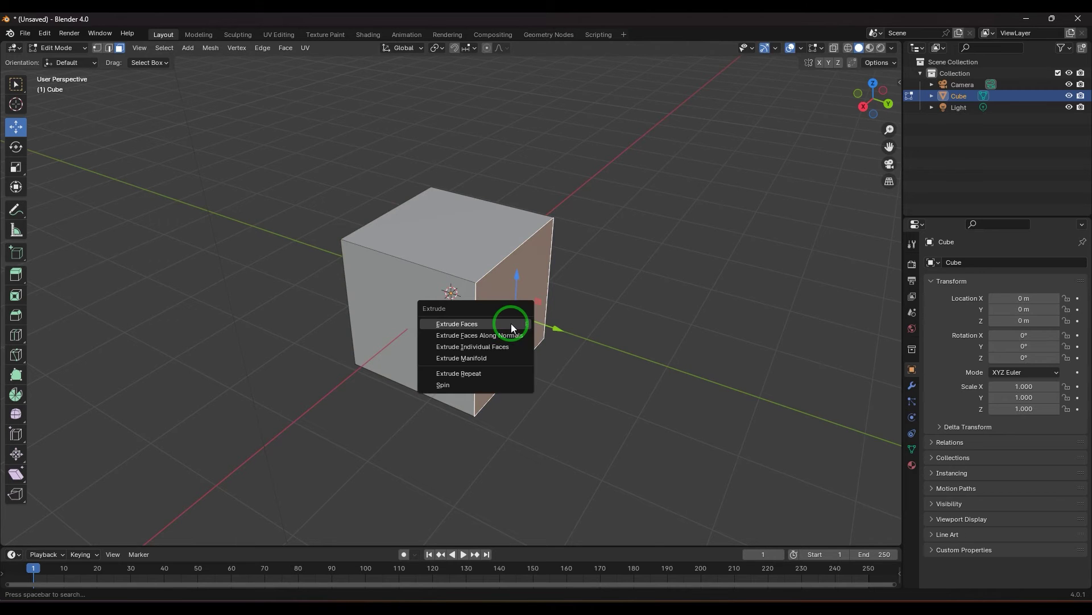
{"action": "left_click", "coordinate": [511, 323]}
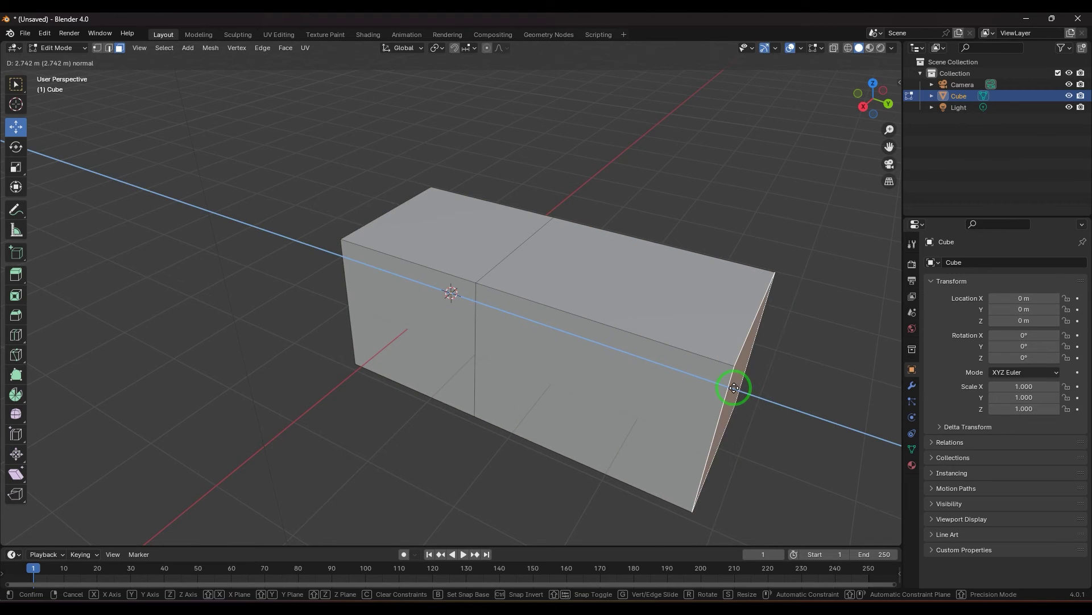
{"action": "left_click", "coordinate": [732, 390]}
- Extrude the end face of the lengthened block a further 1.71 m or so along its normal
{"action": "scroll", "coordinate": [489, 402], "scroll_direction": "down", "scroll_amount": 4}
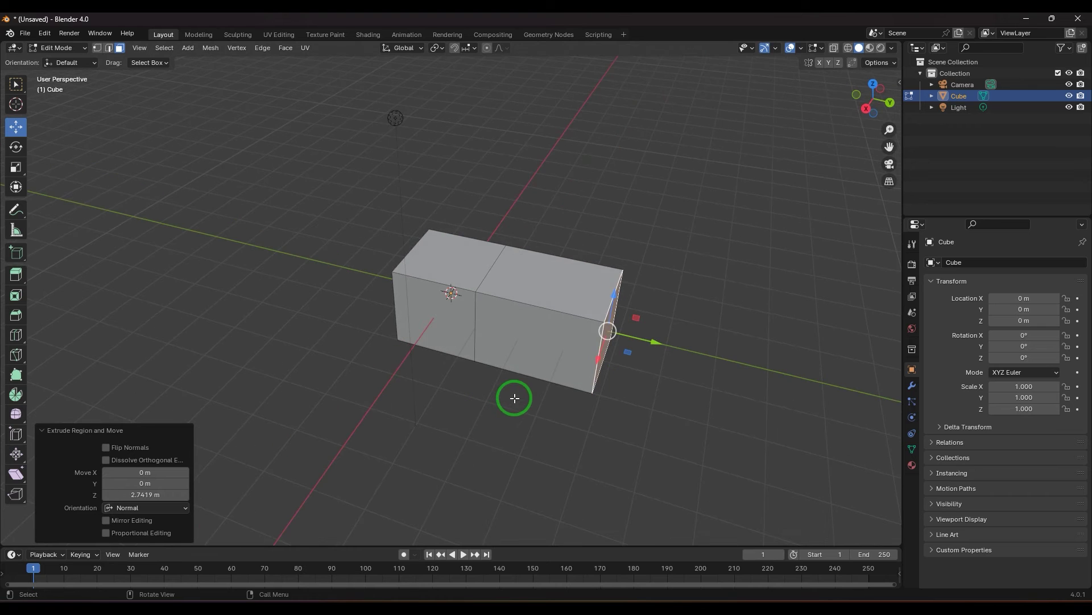
{"action": "key", "text": "alt+e"}
{"action": "key", "text": "alt+e"}
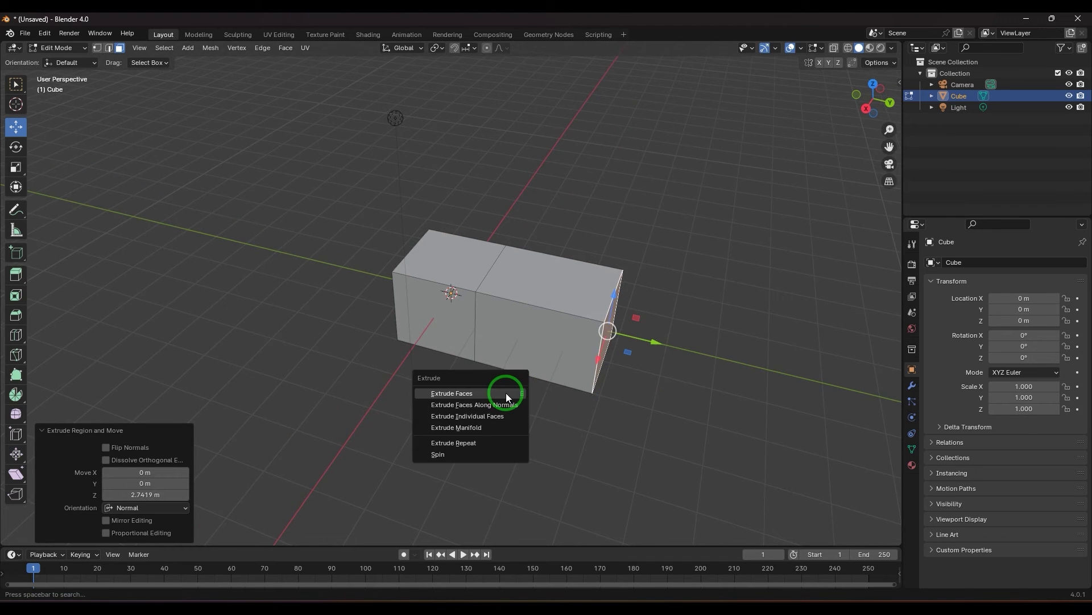
{"action": "left_click", "coordinate": [506, 392]}
{"action": "left_click", "coordinate": [594, 404]}
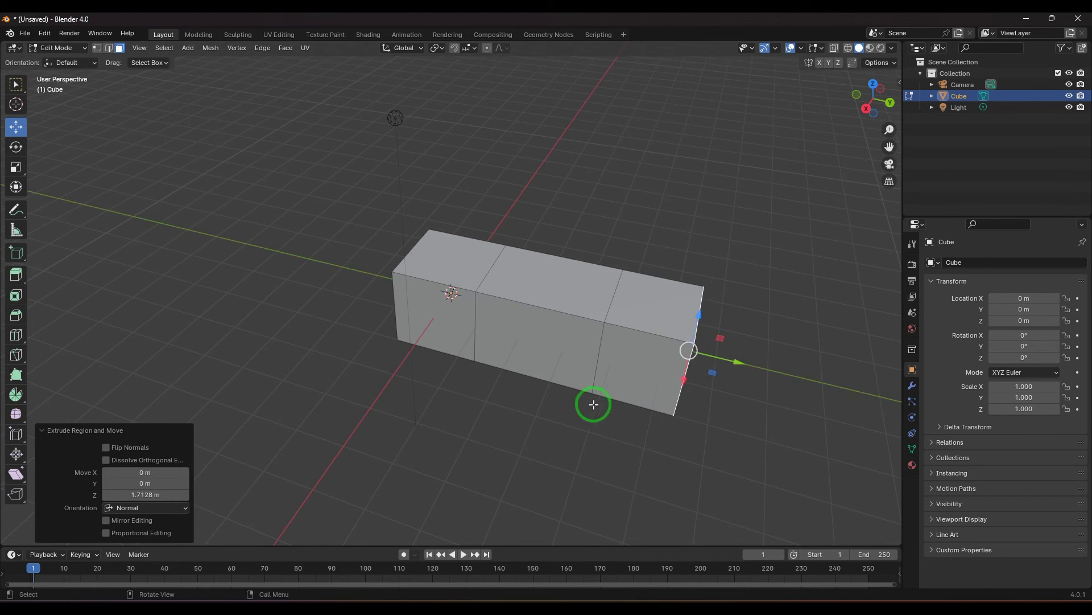
- Extrude the top face of the far end segment upward about 3.37 m to form a column
{"action": "left_click", "coordinate": [664, 298]}
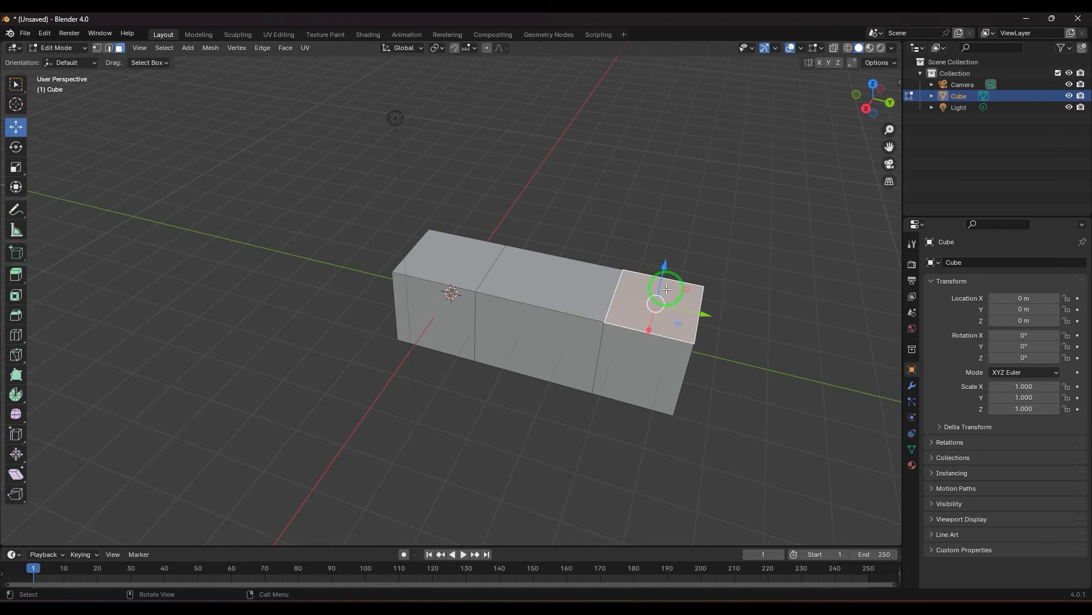
{"action": "key", "text": "alt+e"}
{"action": "left_click", "coordinate": [667, 289]}
{"action": "left_click", "coordinate": [668, 130]}
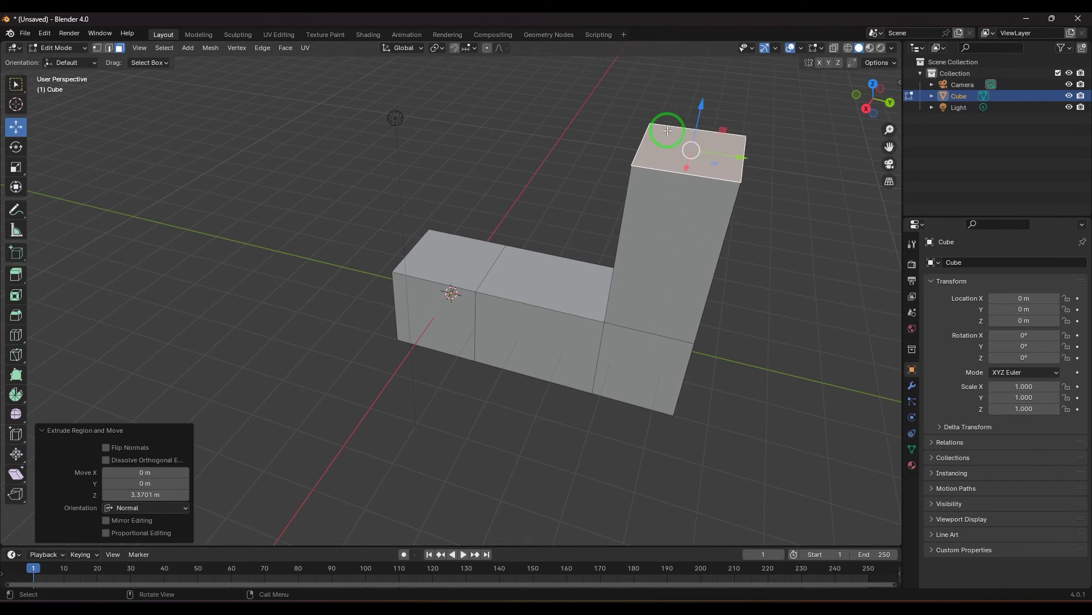
- Extrude the top face of the block's first segment upward into a second column
{"action": "left_click", "coordinate": [451, 256]}
{"action": "key", "text": "alt+e"}
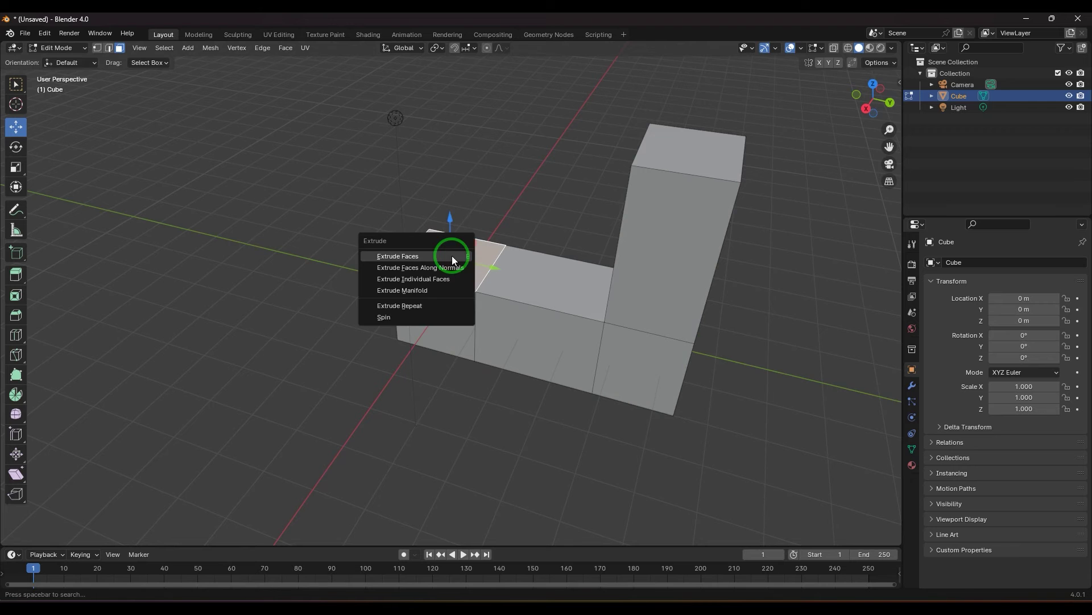
{"action": "left_click", "coordinate": [452, 257]}
{"action": "left_click", "coordinate": [454, 141]}
- Tilt the second column's top face and move it toward the far column, finishing about 1.09 m along Y and 1.92 m along Z
{"action": "middle_click_drag", "start_coordinate": [454, 141], "coordinate": [436, 446]}
{"action": "left_click_drag", "start_coordinate": [378, 244], "coordinate": [501, 122]}
{"action": "left_click", "coordinate": [16, 147]}
{"action": "left_click", "coordinate": [16, 127]}
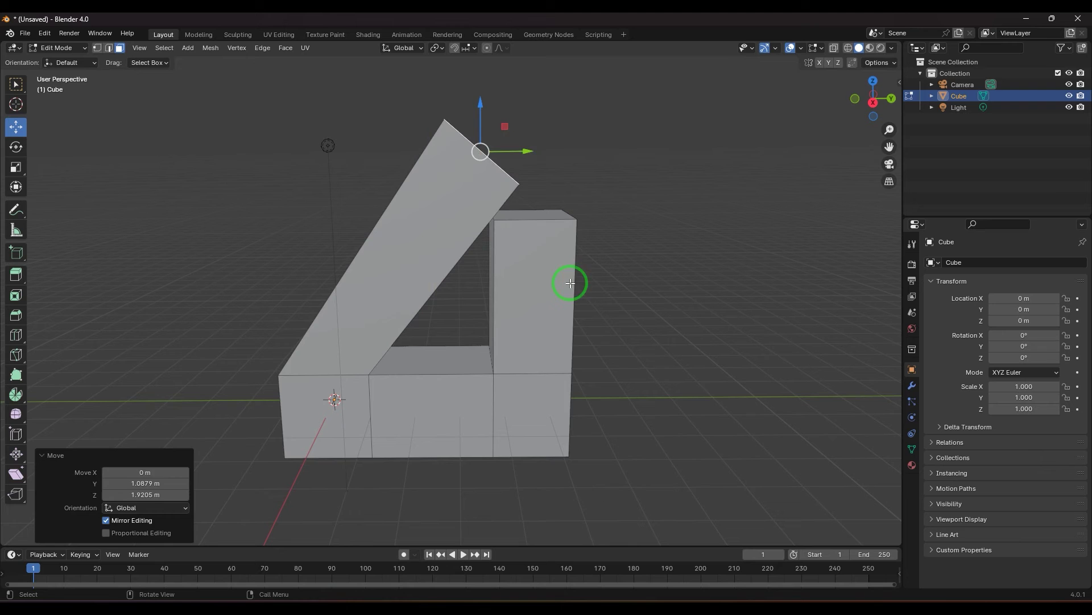
- Move the far column's top face about -3.80 m along Y and 1.08 m along Z so the two columns cross
{"action": "left_click", "coordinate": [547, 270]}
{"action": "left_click", "coordinate": [531, 212]}
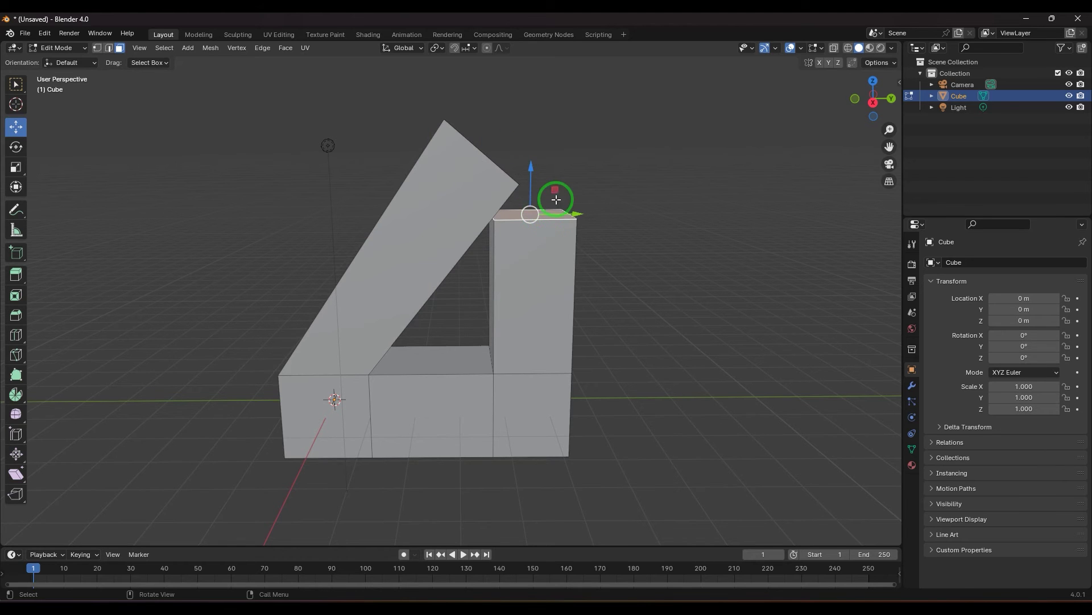
{"action": "left_click_drag", "start_coordinate": [555, 191], "coordinate": [383, 145]}
{"action": "middle_click_drag", "start_coordinate": [575, 249], "coordinate": [659, 295]}
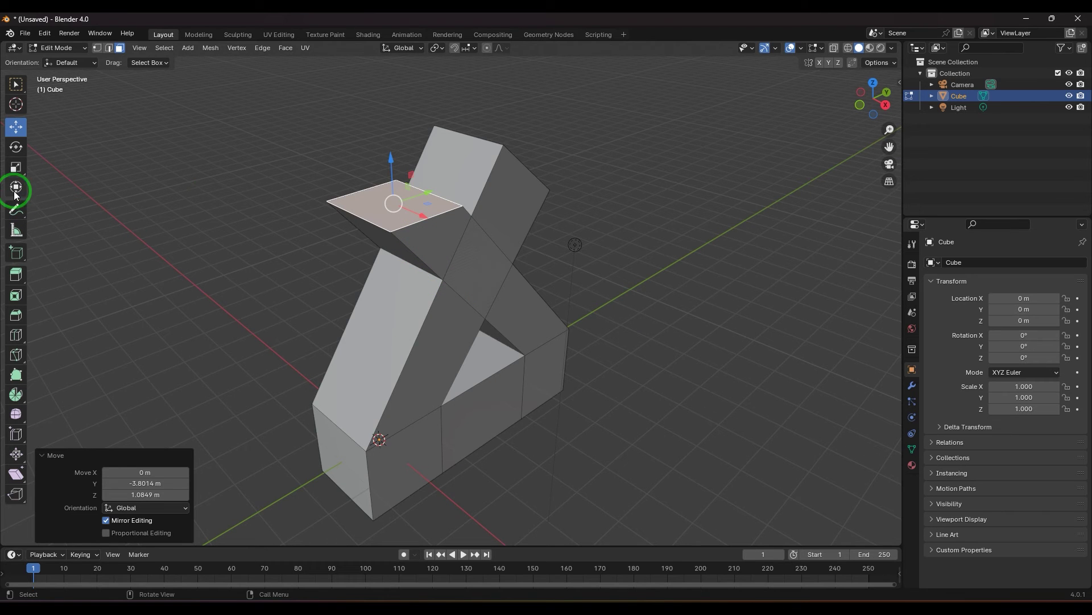
- Scale the moved top face wider along X and switch back to the Move tool
{"action": "left_click", "coordinate": [16, 166]}
{"action": "left_click_drag", "start_coordinate": [420, 214], "coordinate": [441, 226]}
{"action": "middle_click_drag", "start_coordinate": [441, 226], "coordinate": [690, 334]}
{"action": "key", "text": "shift+space"}
{"action": "key", "text": "g"}
{"action": "middle_click_drag", "start_coordinate": [749, 361], "coordinate": [787, 368]}
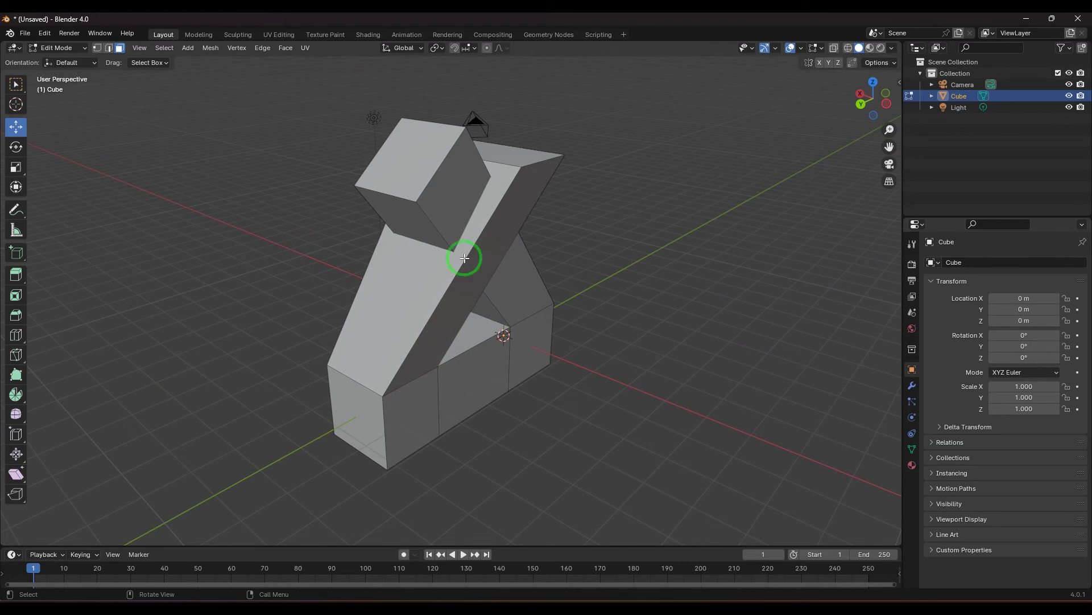
- Turn on X-ray display and select every face of the mesh with the two crossing columns
{"action": "middle_click_drag", "start_coordinate": [707, 334], "coordinate": [612, 368]}
{"action": "middle_click_drag", "start_coordinate": [685, 299], "coordinate": [460, 212]}
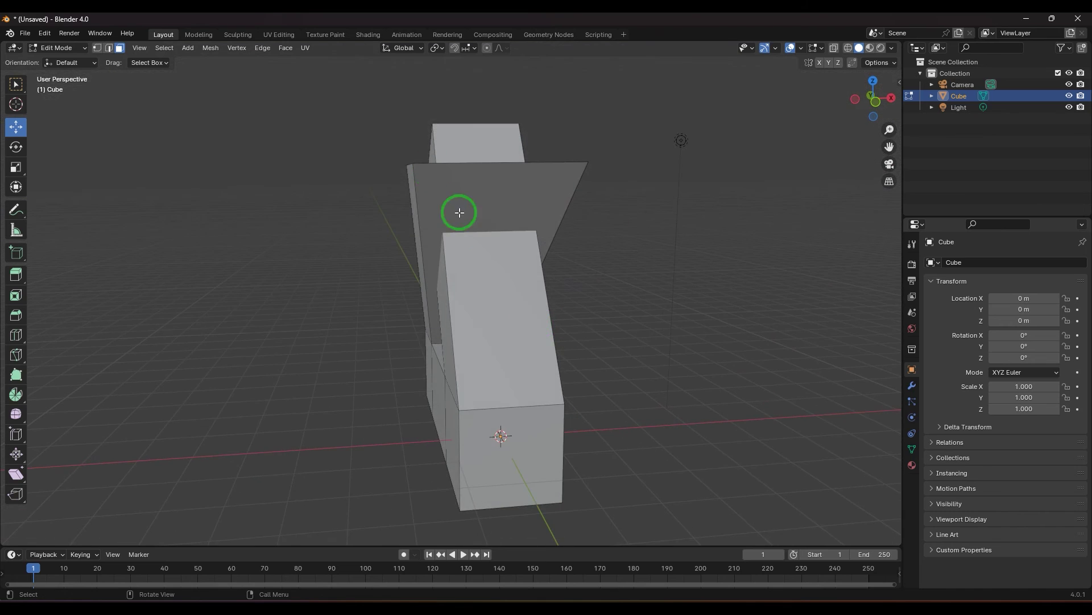
{"action": "middle_click_drag", "start_coordinate": [456, 269], "coordinate": [572, 365]}
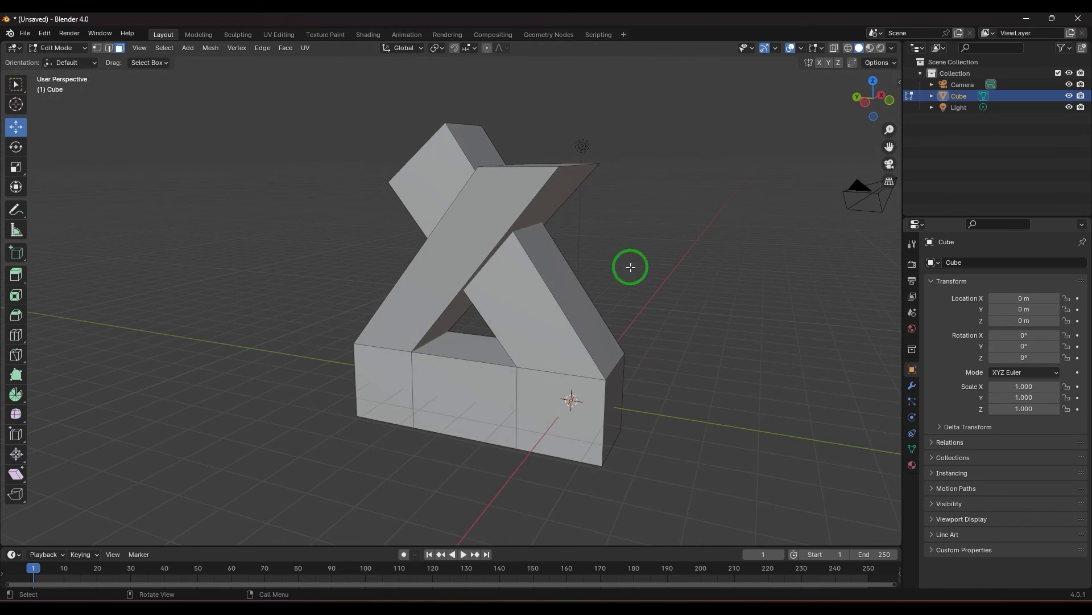
{"action": "middle_click_drag", "start_coordinate": [629, 266], "coordinate": [603, 267]}
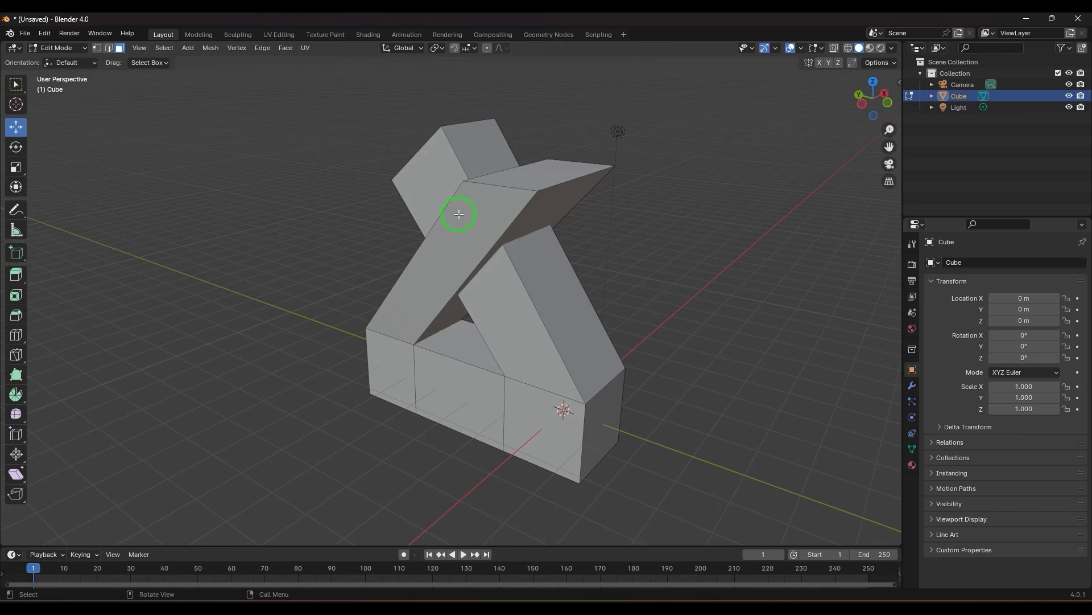
{"action": "left_click_drag", "start_coordinate": [344, 109], "coordinate": [701, 477]}
{"action": "middle_click_drag", "start_coordinate": [696, 423], "coordinate": [739, 399]}
{"action": "key", "text": "alt+z"}
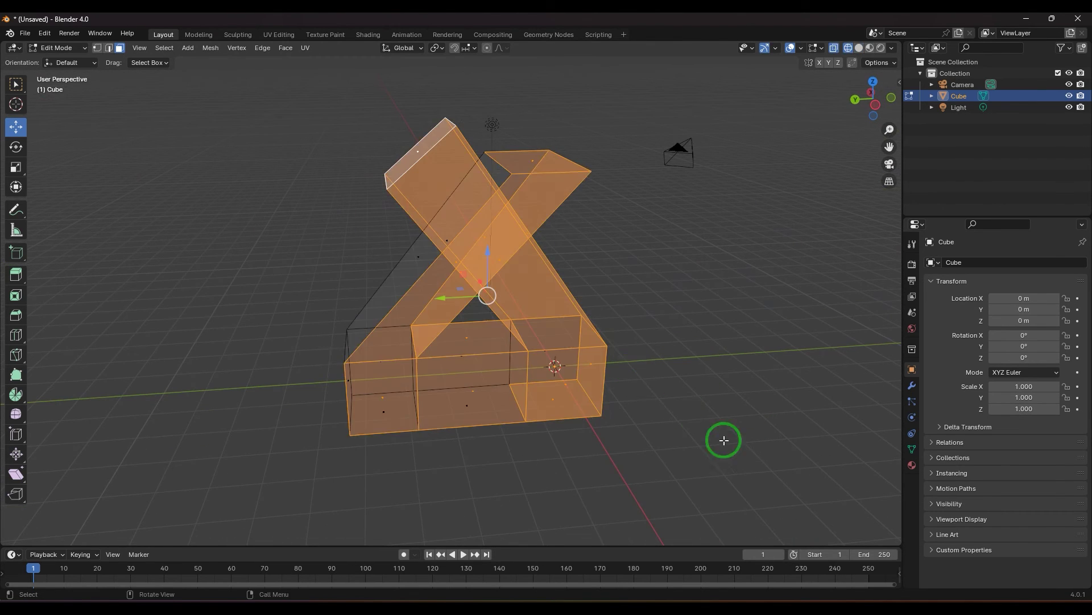
{"action": "left_click_drag", "start_coordinate": [722, 439], "coordinate": [325, 161]}
- Run Intersect (Knife) with Merge and Exact, try the Selected/Unselected source, and set the source back to Self Intersect
{"action": "left_click", "coordinate": [287, 50]}
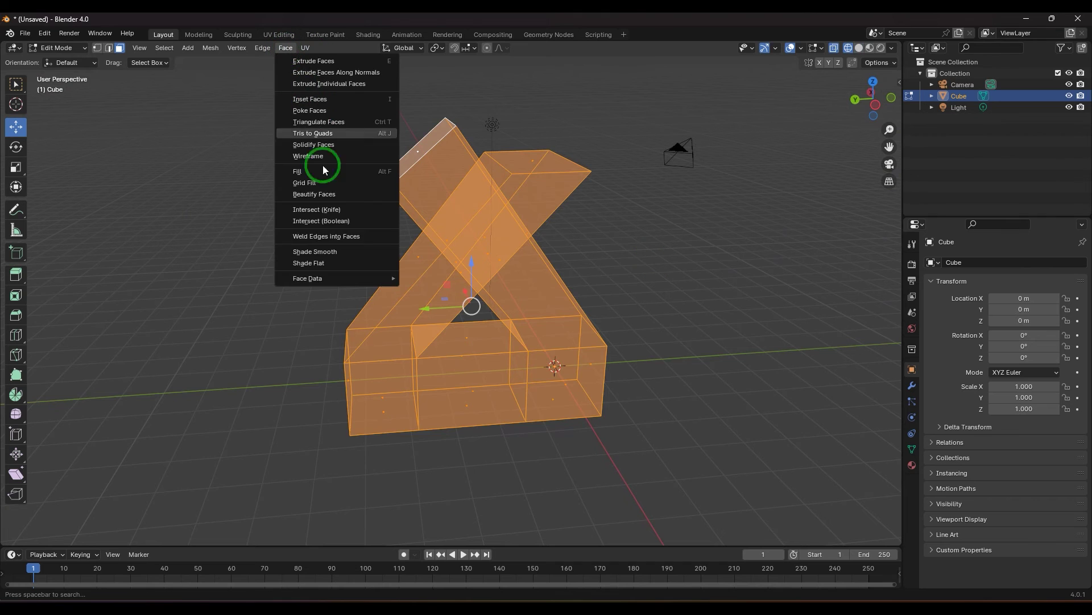
{"action": "left_click", "coordinate": [342, 211]}
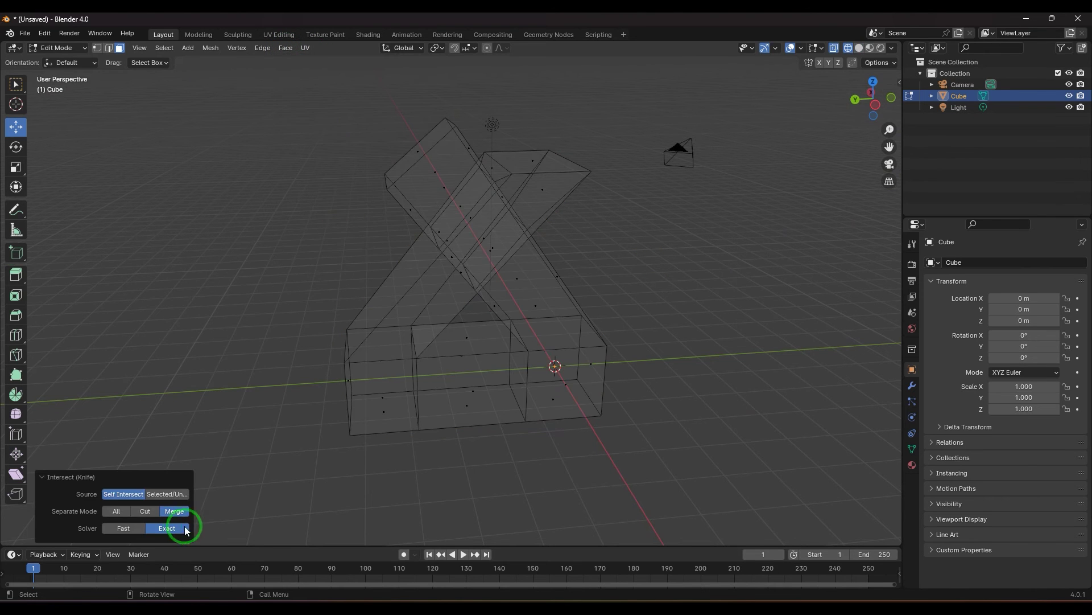
{"action": "left_click", "coordinate": [166, 493]}
{"action": "middle_click_drag", "start_coordinate": [405, 435], "coordinate": [456, 439]}
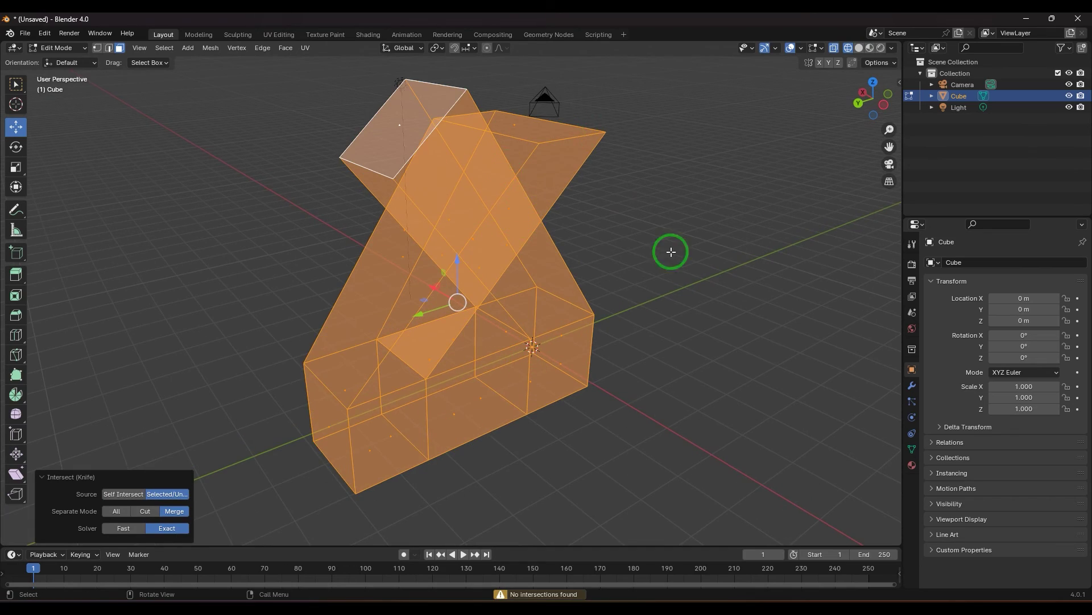
{"action": "middle_click_drag", "start_coordinate": [671, 251], "coordinate": [641, 258]}
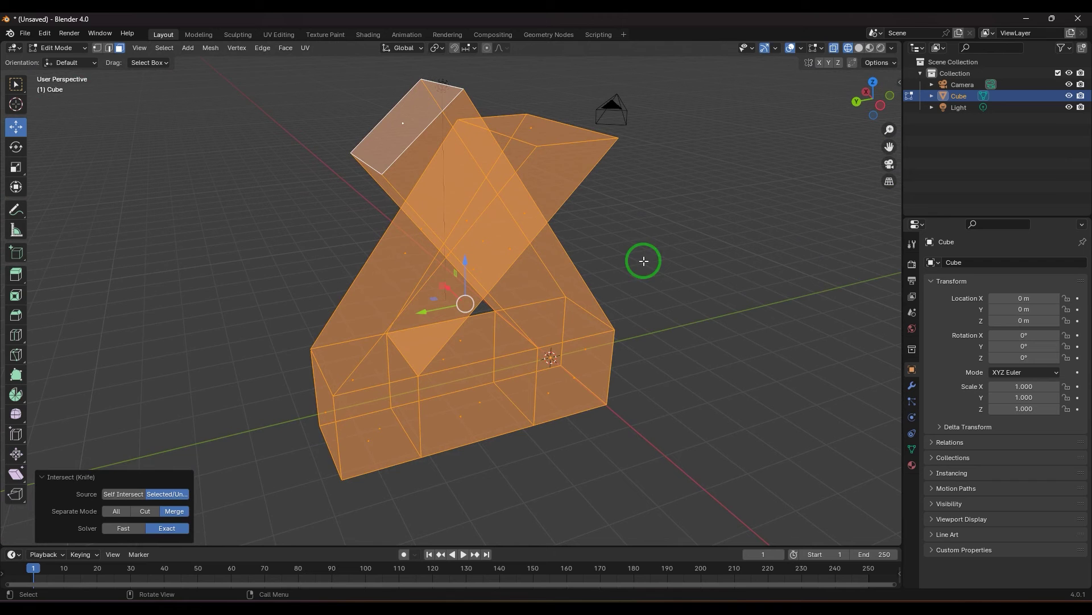
{"action": "left_click", "coordinate": [123, 493]}
- Return the viewport from see-through to opaque solid display to show the intersected columns
{"action": "mouse_move", "coordinate": [593, 322]}
{"action": "middle_mouse_down"}
{"action": "mouse_move", "coordinate": [671, 349]}
{"action": "mouse_move", "coordinate": [654, 349]}
{"action": "middle_mouse_up"}
{"action": "key", "text": "shift+z"}
{"action": "middle_click_drag", "start_coordinate": [600, 222], "coordinate": [738, 279]}
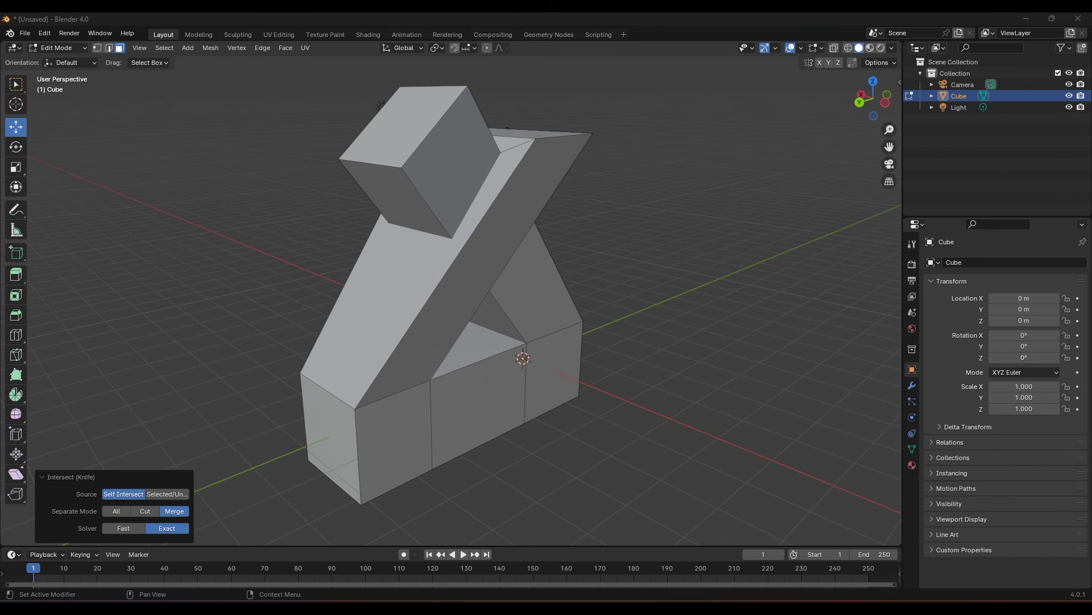
- Compare the Fast and Exact solvers on the crossing columns, finishing on Exact
{"action": "left_click", "coordinate": [135, 528]}
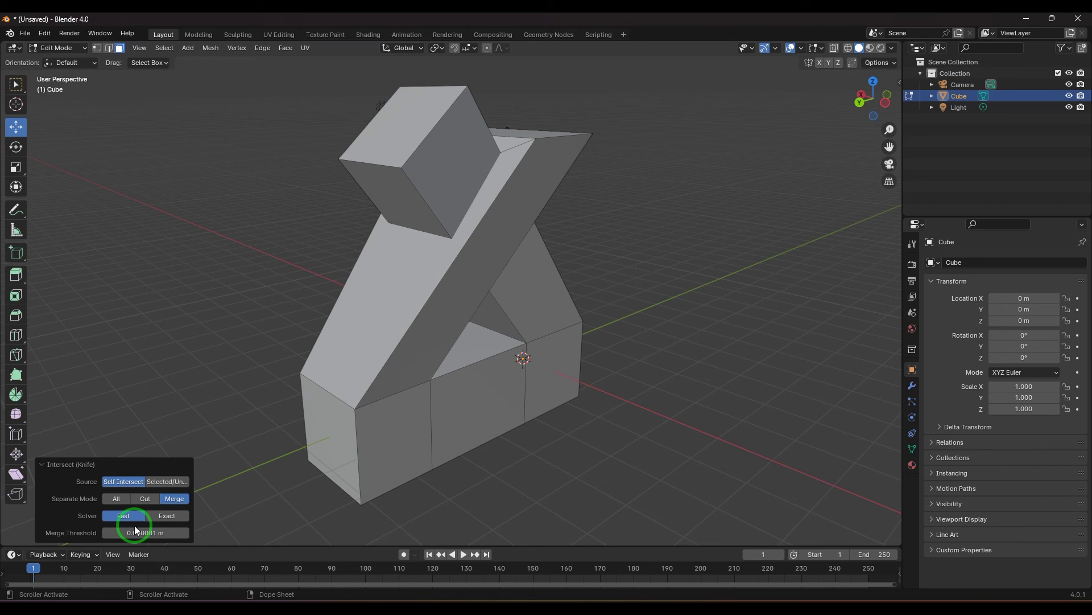
{"action": "left_click", "coordinate": [165, 516]}
{"action": "left_click", "coordinate": [126, 527]}
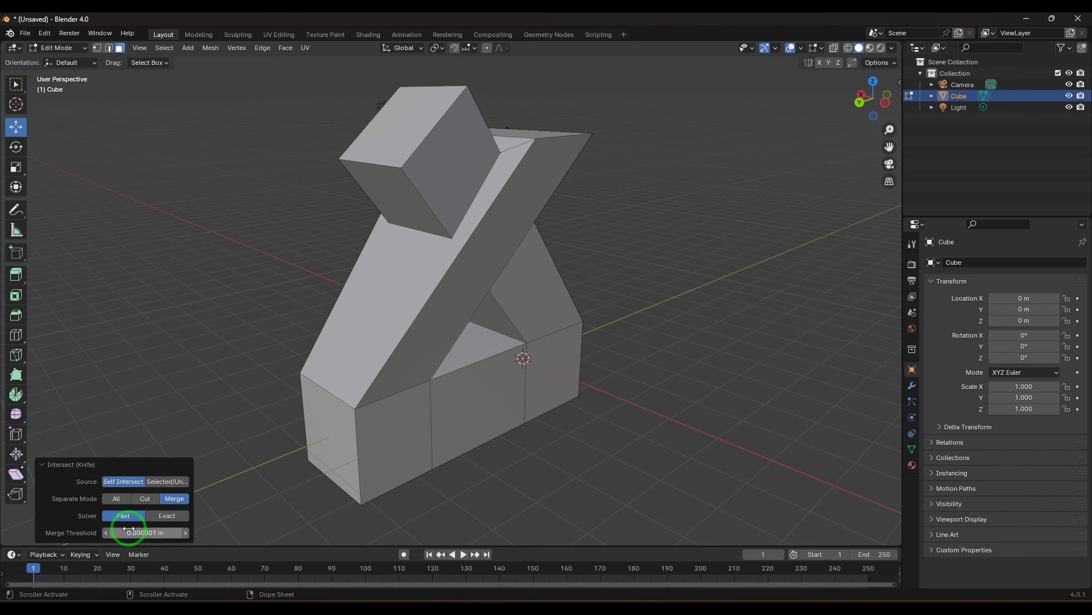
{"action": "middle_click_drag", "start_coordinate": [283, 463], "coordinate": [531, 237]}
{"action": "middle_click_drag", "start_coordinate": [428, 307], "coordinate": [400, 454]}
{"action": "left_click", "coordinate": [166, 517]}
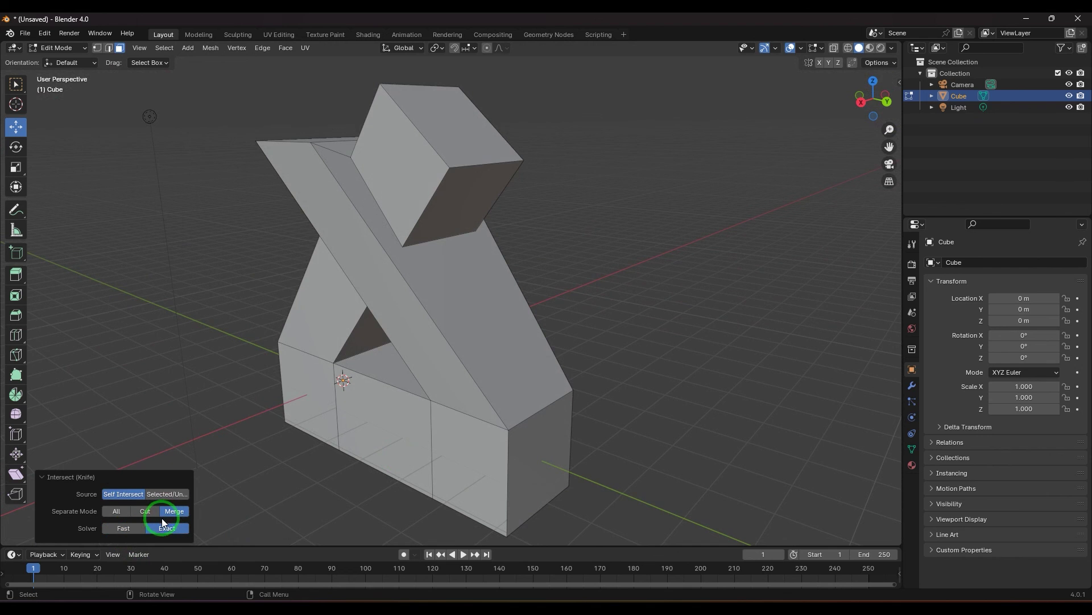
- Switch the Intersect (Knife) solver to Fast and set its Merge Threshold to 0.001 m
{"action": "middle_click_drag", "start_coordinate": [517, 278], "coordinate": [624, 290]}
{"action": "scroll", "coordinate": [622, 288], "scroll_direction": "up", "scroll_amount": 2}
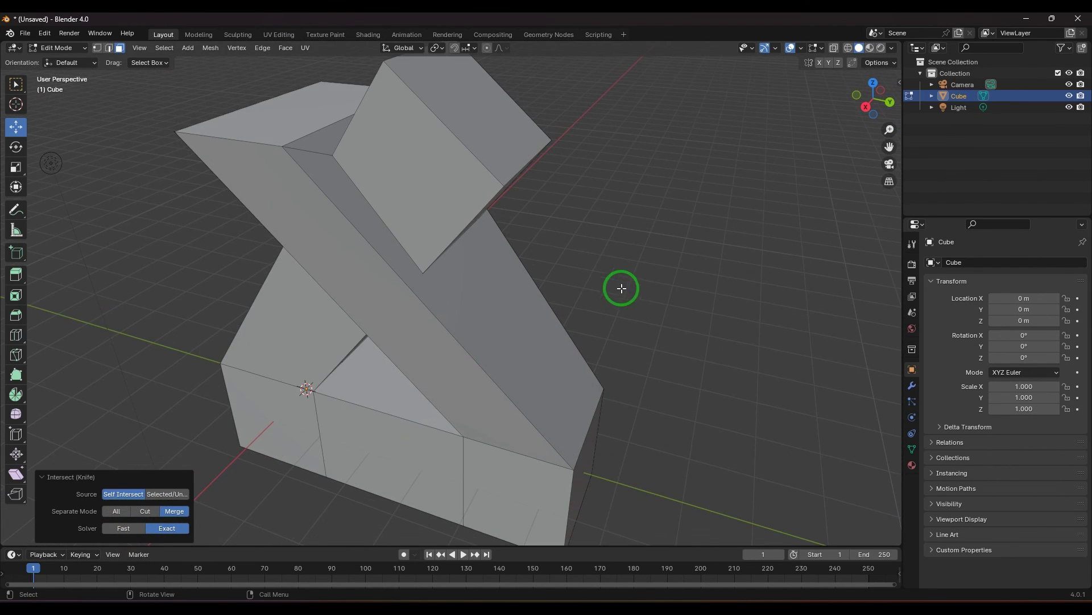
{"action": "left_click", "coordinate": [121, 527]}
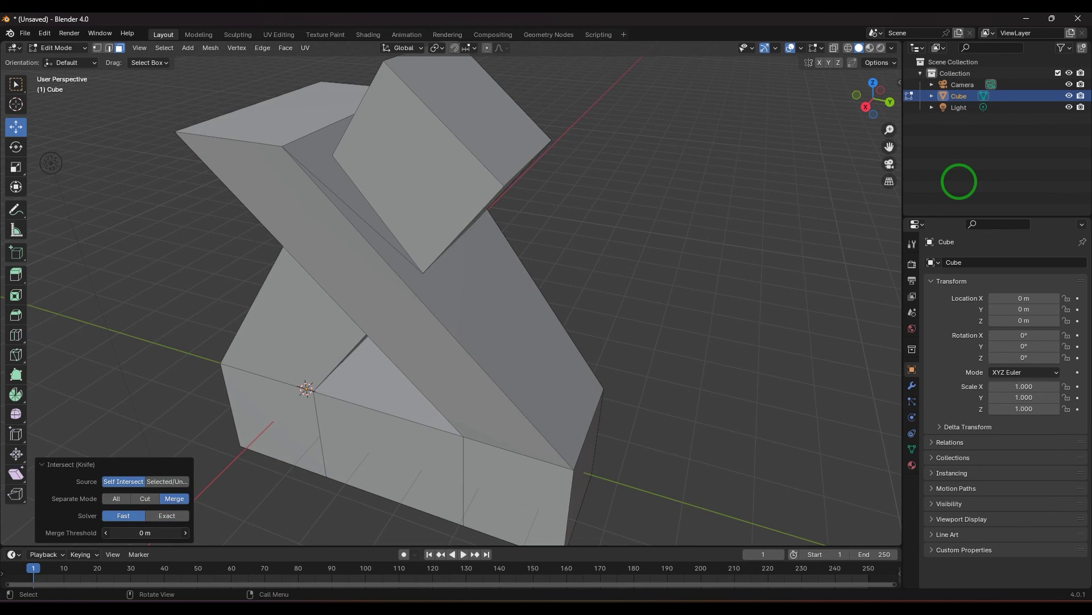
{"action": "left_click", "coordinate": [184, 532]}
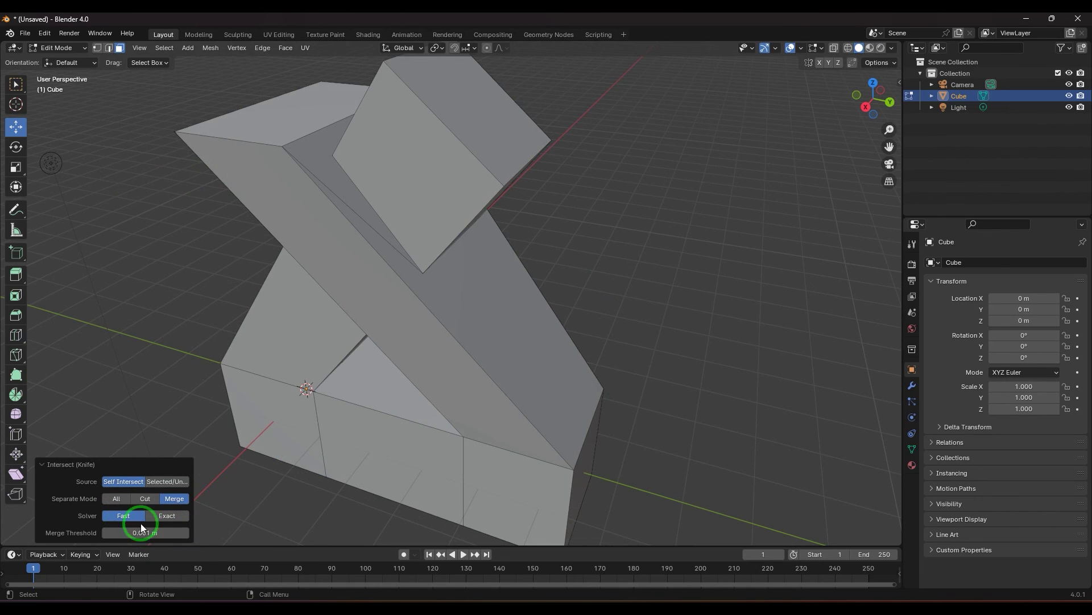
- Set the solver to Exact, checking it once more against Fast from the other side of the columns
{"action": "left_click", "coordinate": [166, 515]}
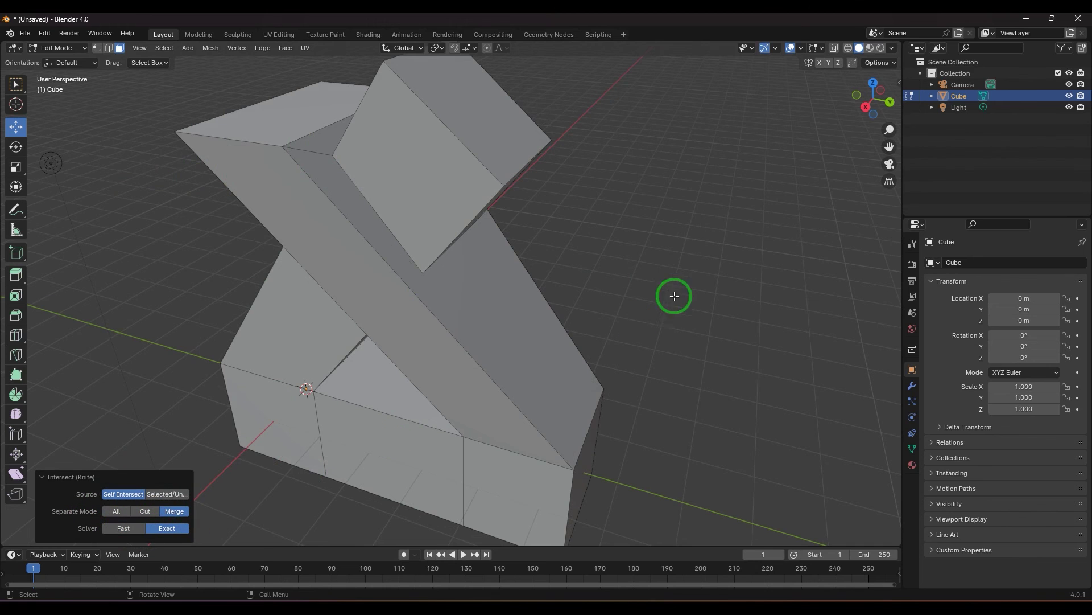
{"action": "middle_click_drag", "start_coordinate": [673, 295], "coordinate": [439, 303]}
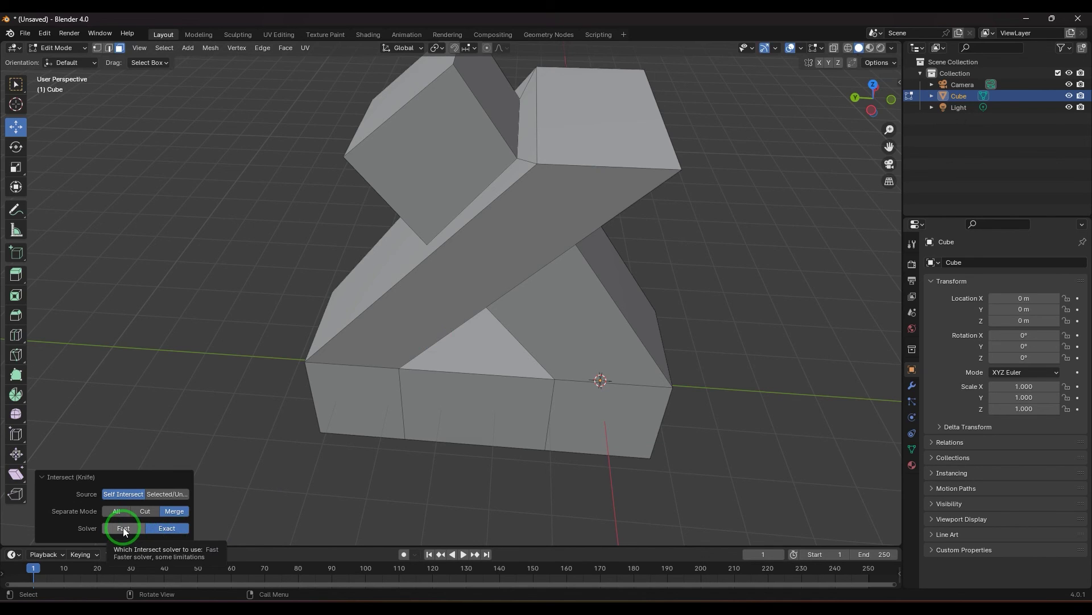
{"action": "left_click", "coordinate": [140, 534]}
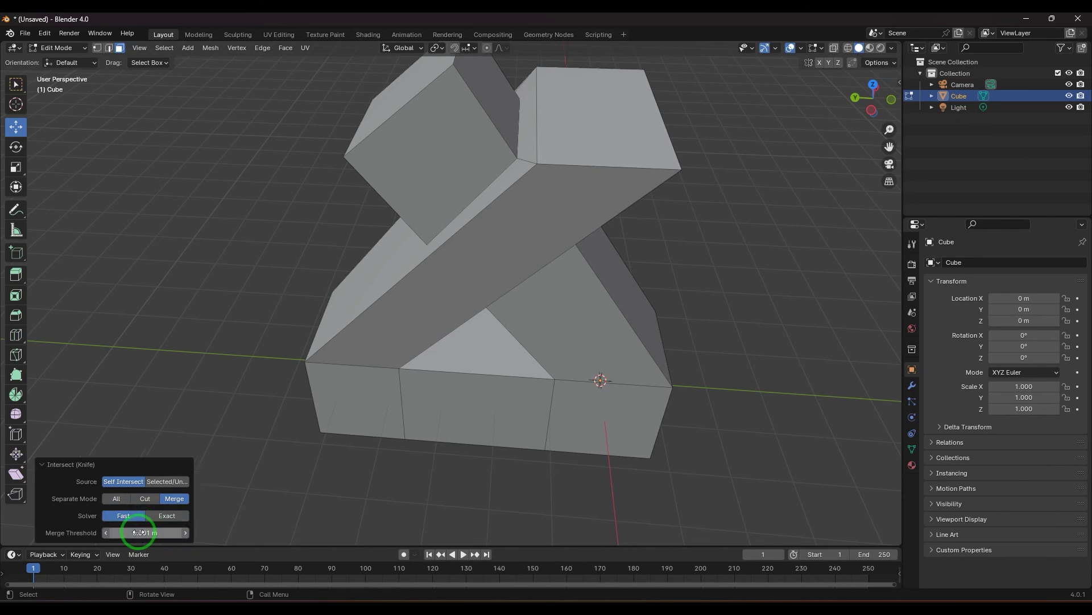
{"action": "left_click", "coordinate": [173, 515]}
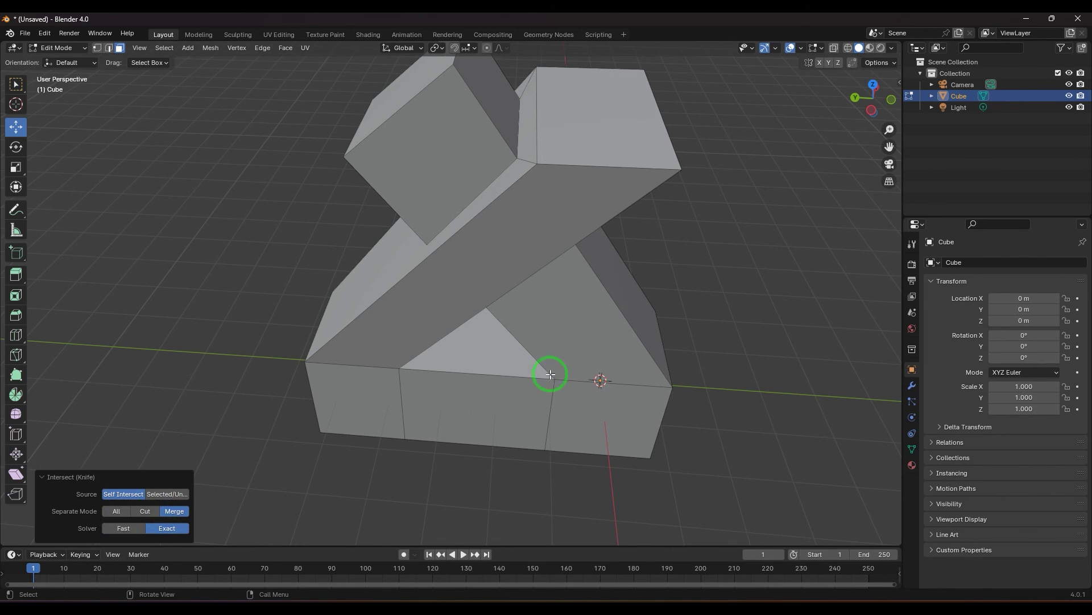
- Inspect the cut edges inside the crossing columns in X-ray and return to opaque display
{"action": "middle_click_drag", "start_coordinate": [325, 419], "coordinate": [708, 317]}
{"action": "key", "text": "alt+z"}
{"action": "key", "text": "alt+z"}
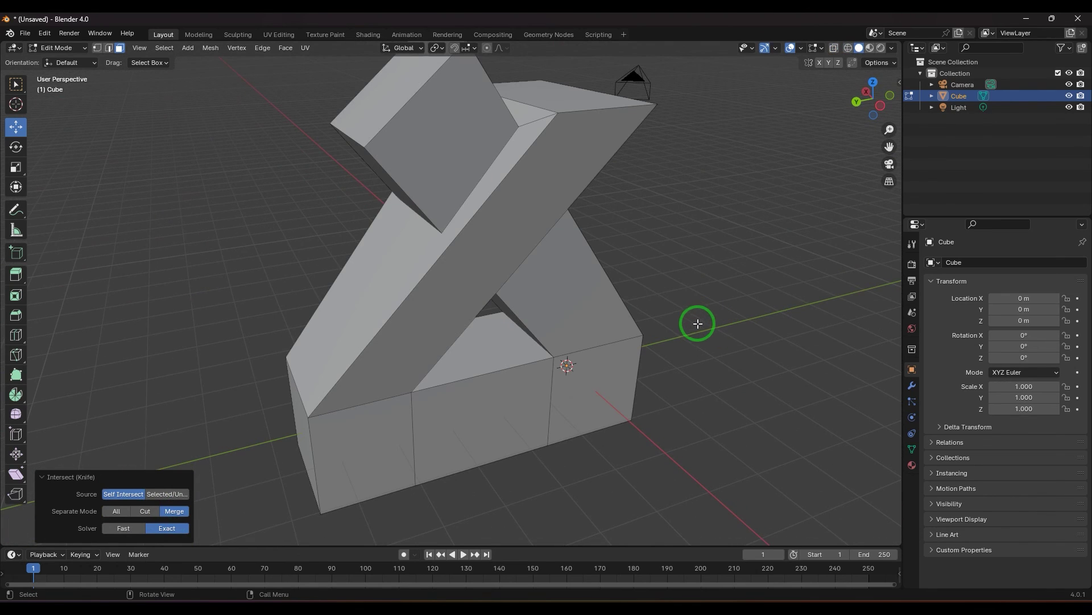